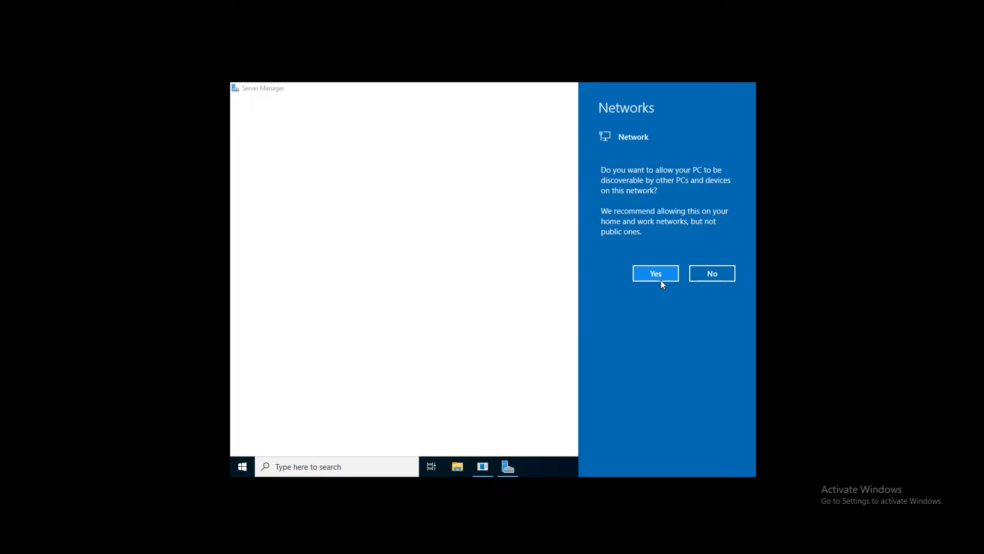
- Allow the server to be discoverable on the network and dismiss the Shutdown Event Tracker without giving a reason
left_click(660, 279)
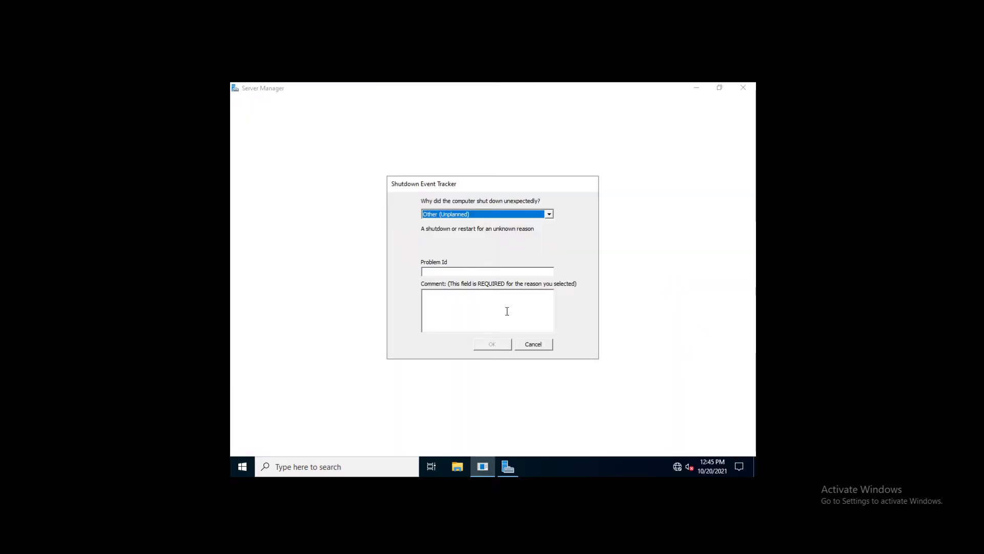
left_click(533, 345)
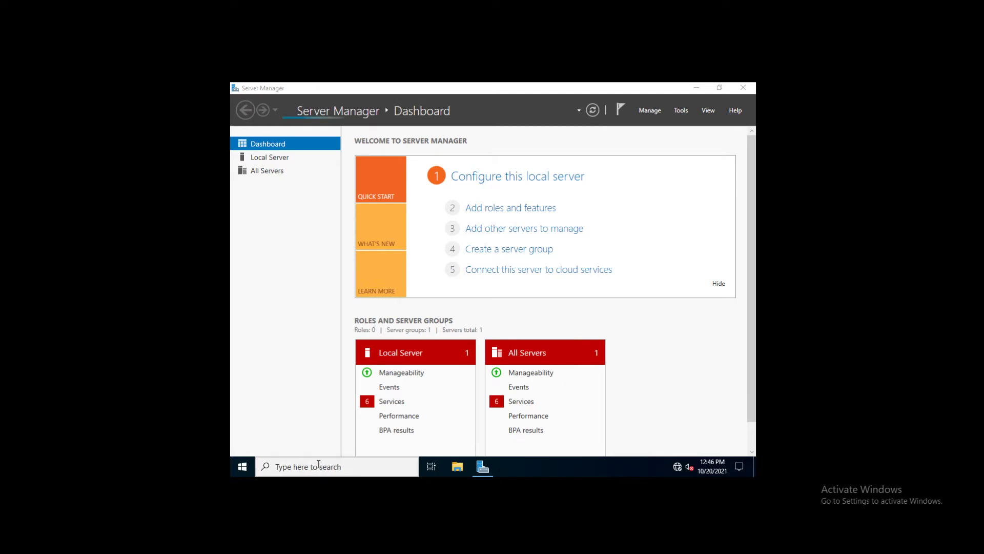
left_click(311, 466)
type("nca")
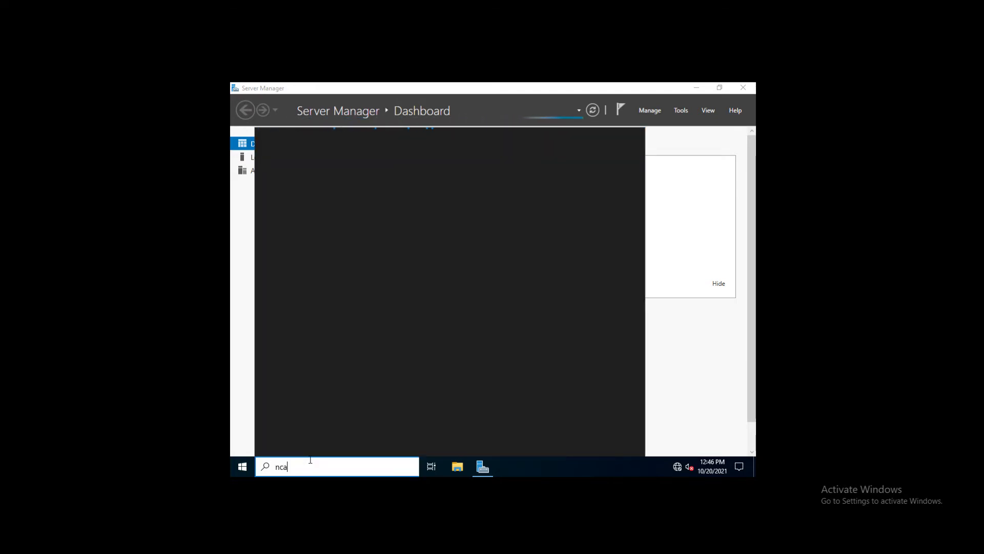
key("BackSpace")
type("pa.cpl")
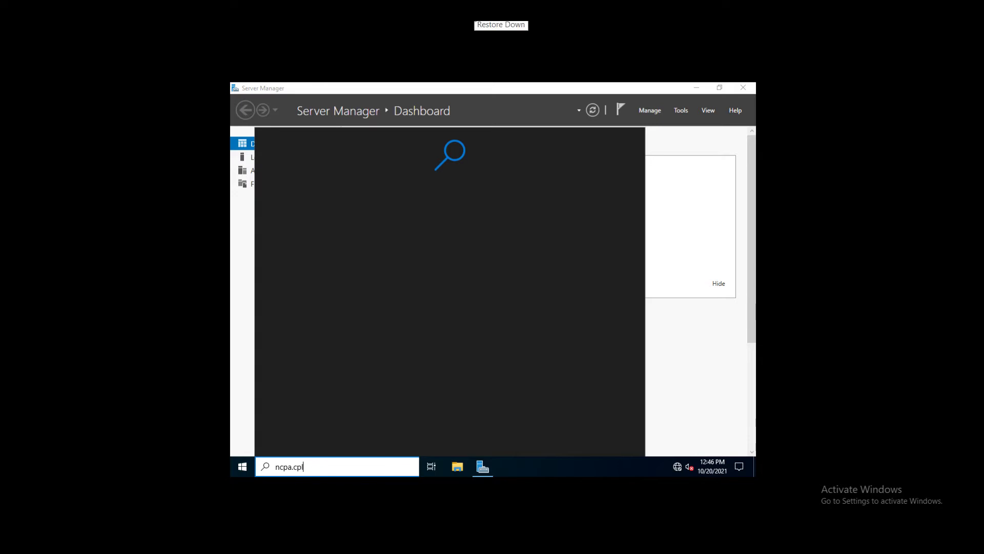
left_click(473, 13)
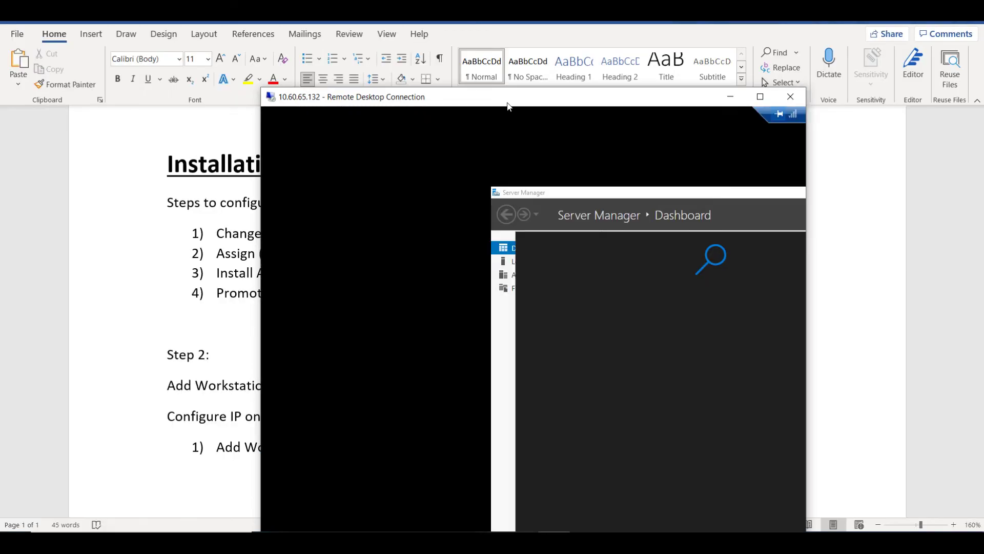
left_click_drag(504, 107, 344, 61)
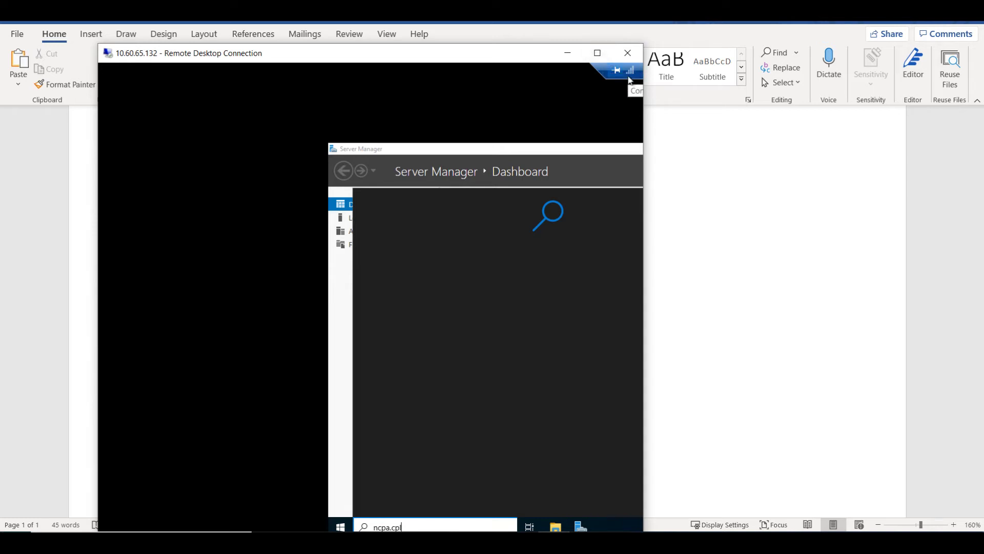
left_click(597, 53)
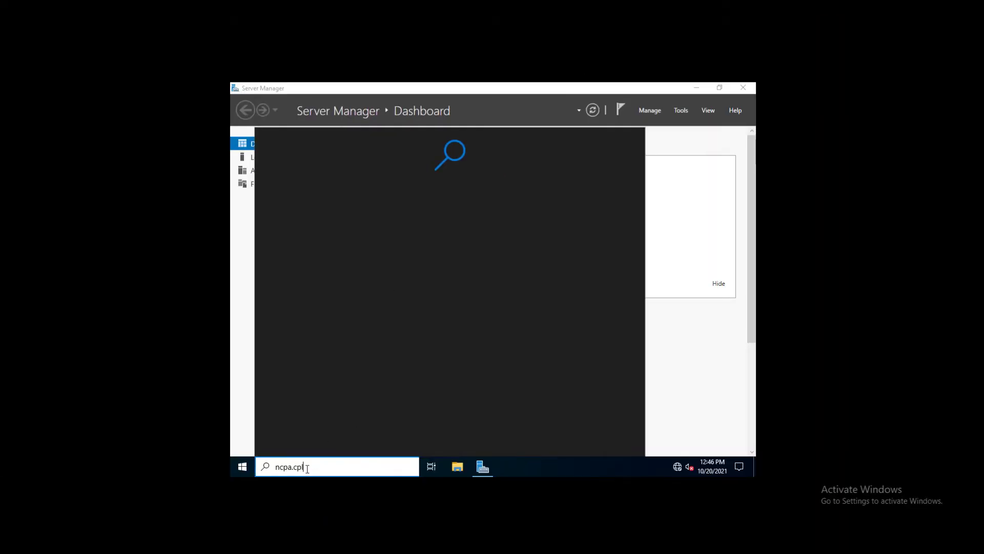
left_click(675, 389)
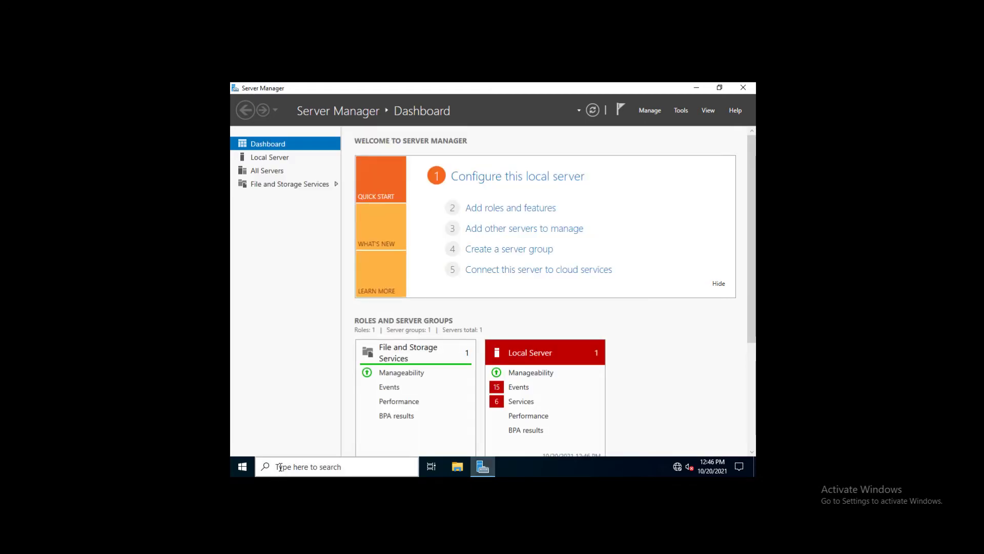
- Search for ncpa.cpl on the server and open the Network Connections window
left_click(297, 467)
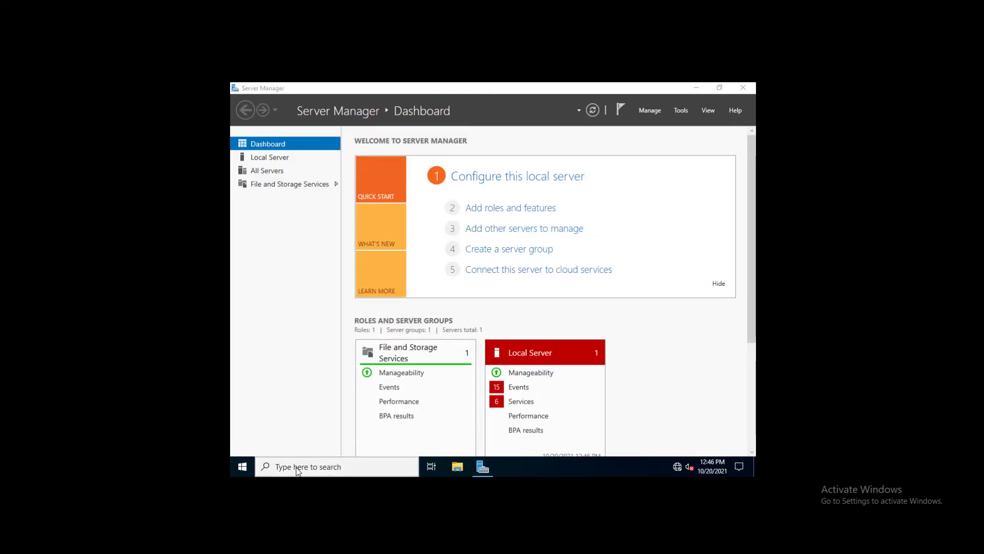
type("nc")
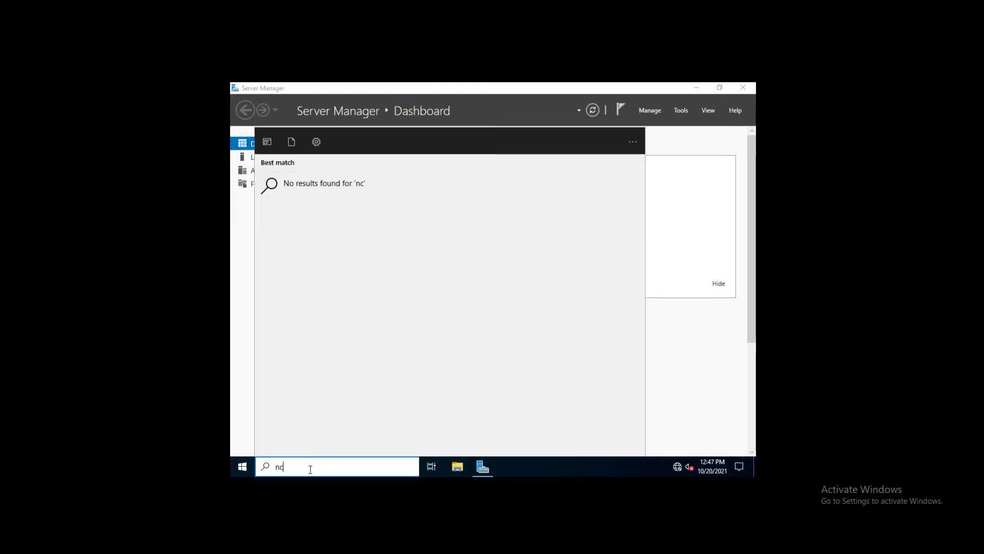
type("pa.cpl")
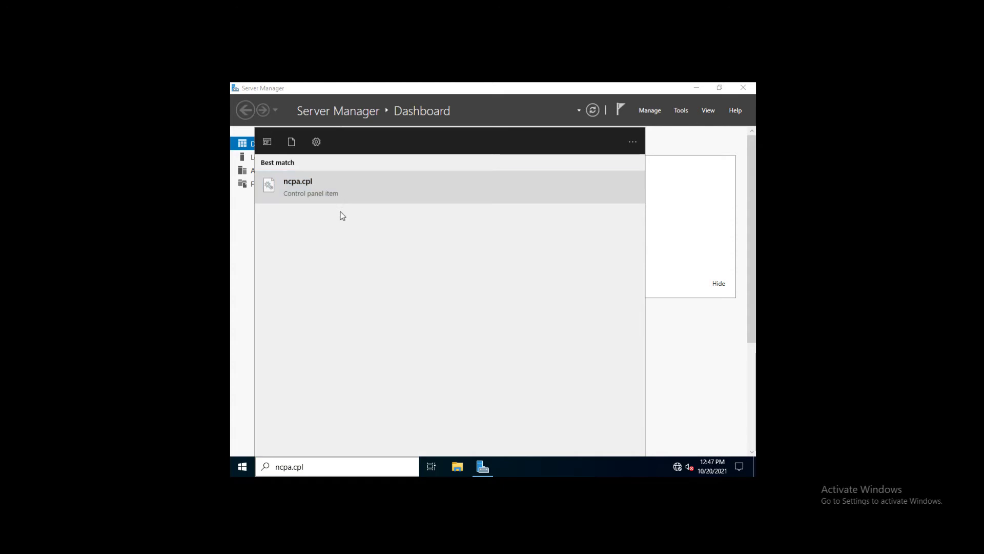
left_click(307, 196)
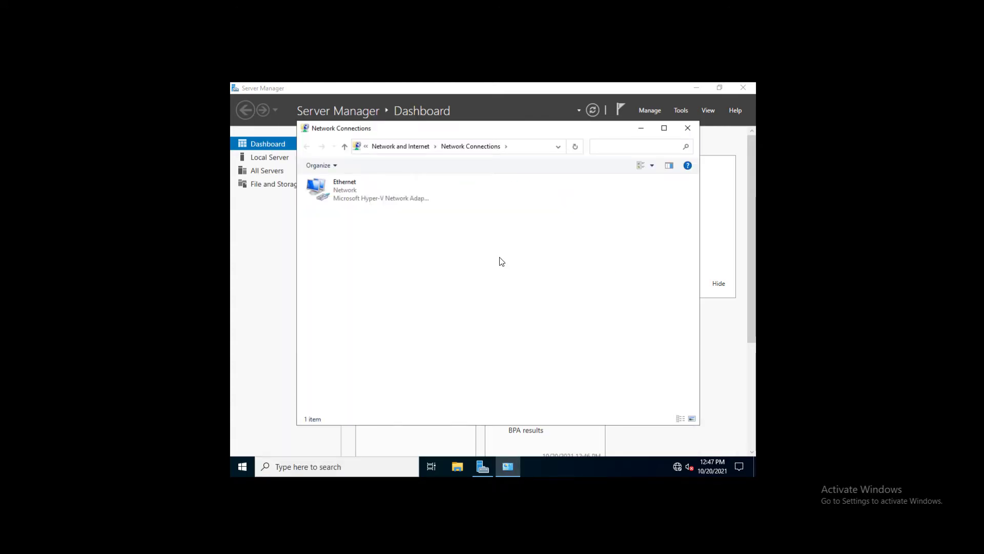
- Set the Ethernet adapter's IPv4 preferred DNS server to 192.168.1.5, save the properties and close Network Connections
right_click(351, 190)
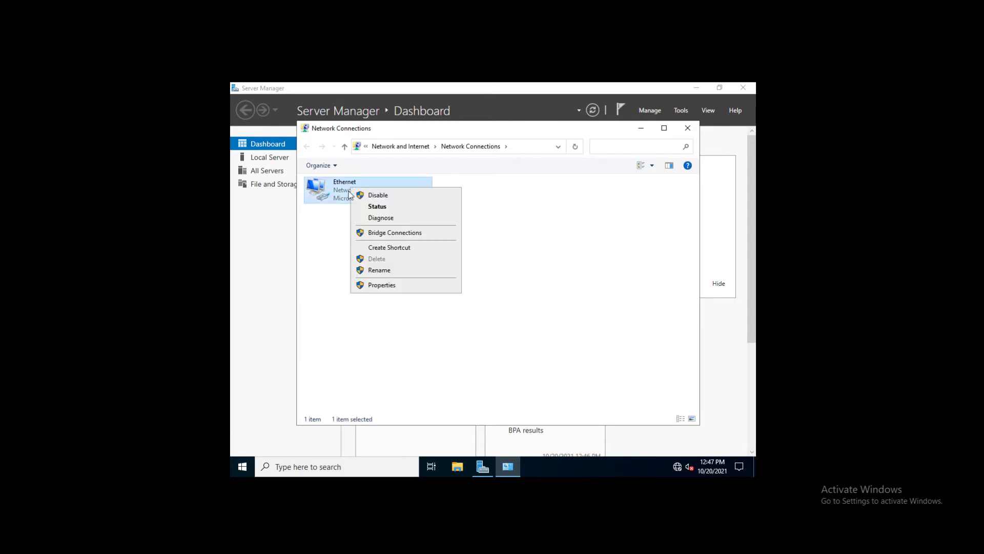
left_click(382, 286)
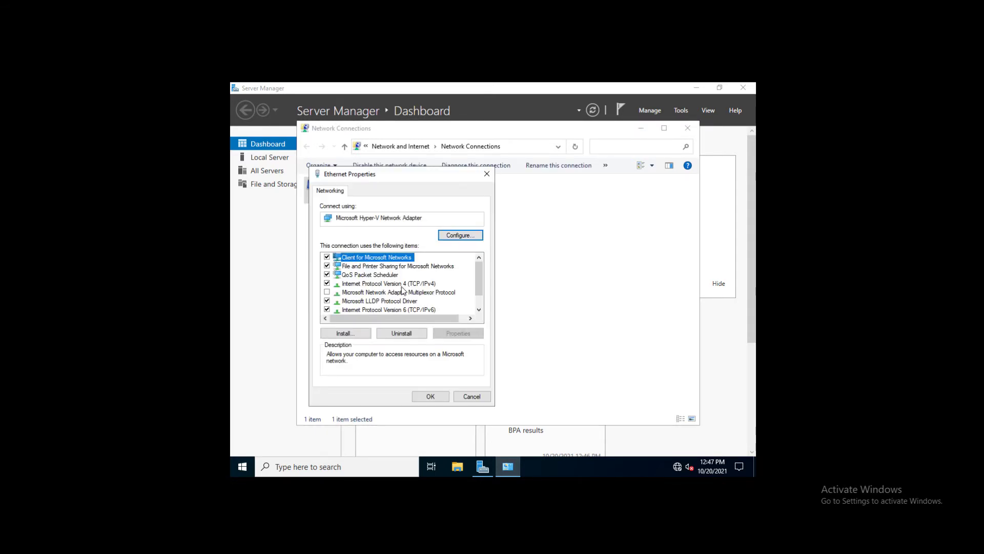
left_click(379, 283)
left_click(463, 333)
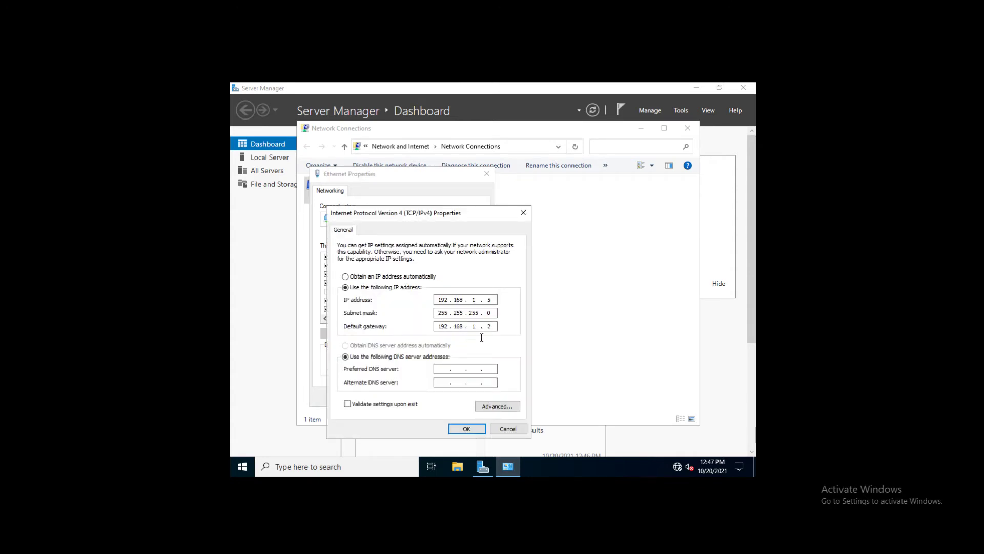
left_click(442, 368)
type("192 . 168 . 1 . 5")
left_click(466, 429)
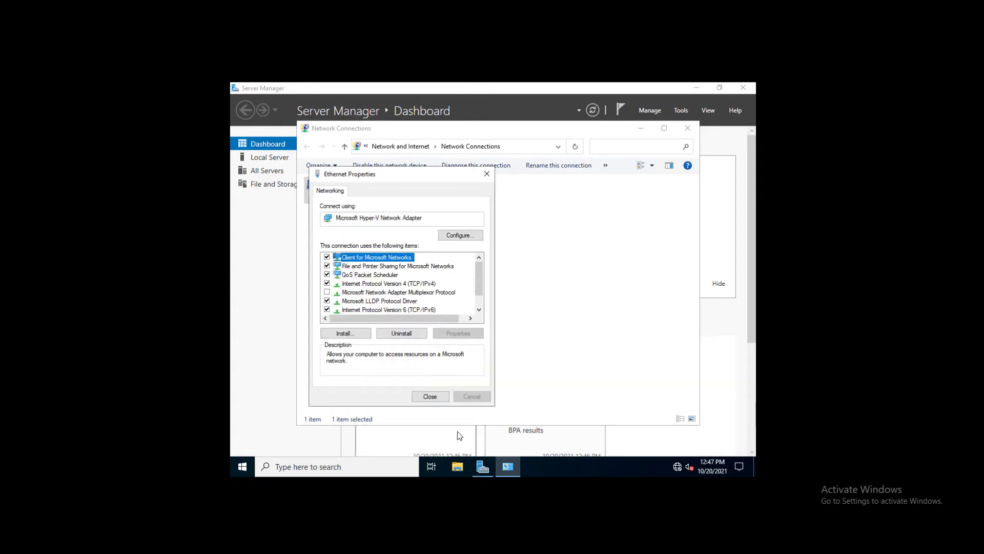
left_click(431, 395)
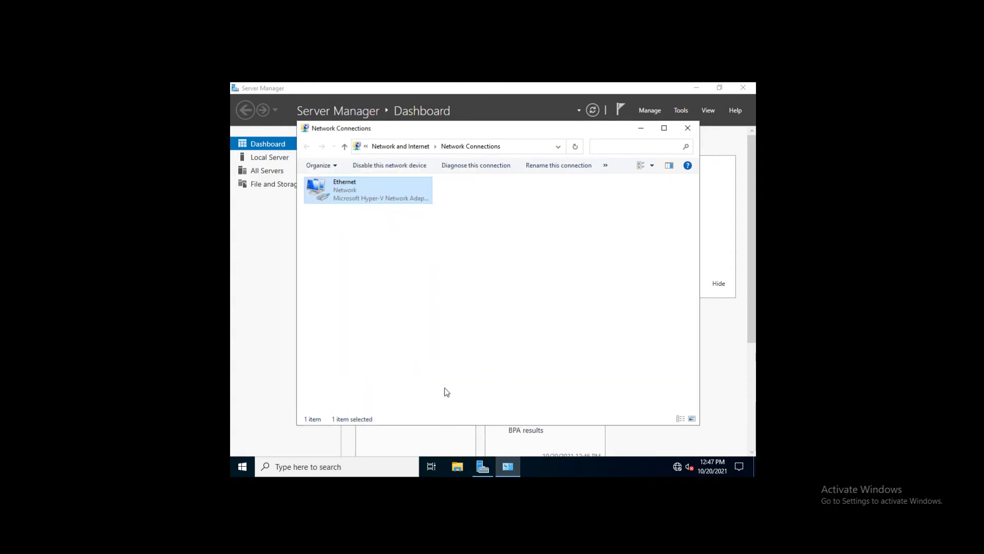
left_click(688, 130)
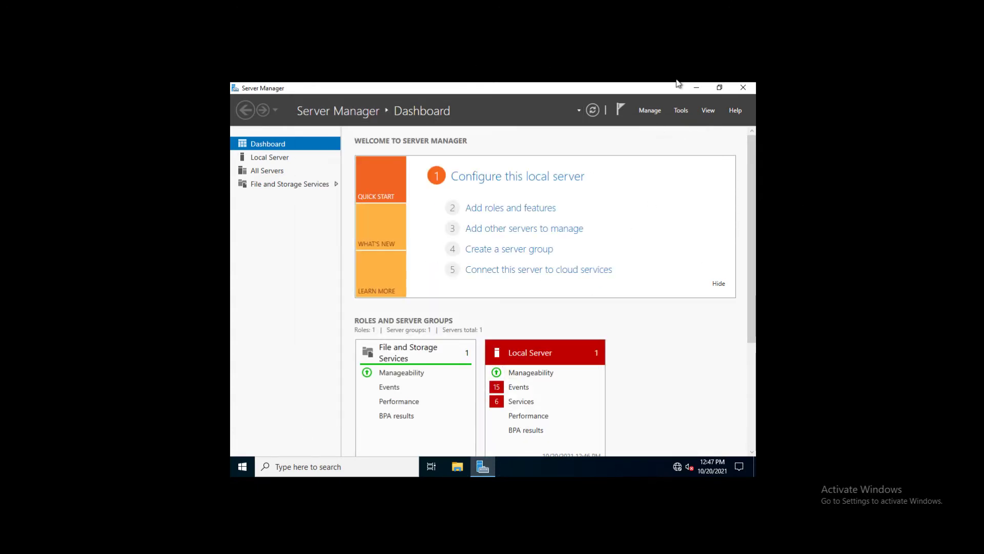
- Minimize Server Manager and put the Remote Desktop session in a window wide enough for the whole server desktop
left_click(696, 87)
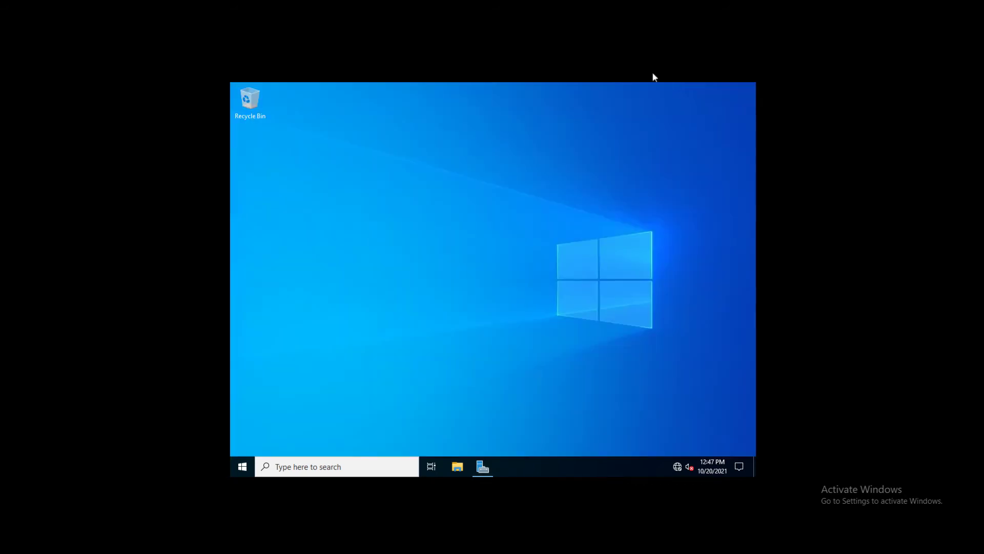
left_click(739, 9)
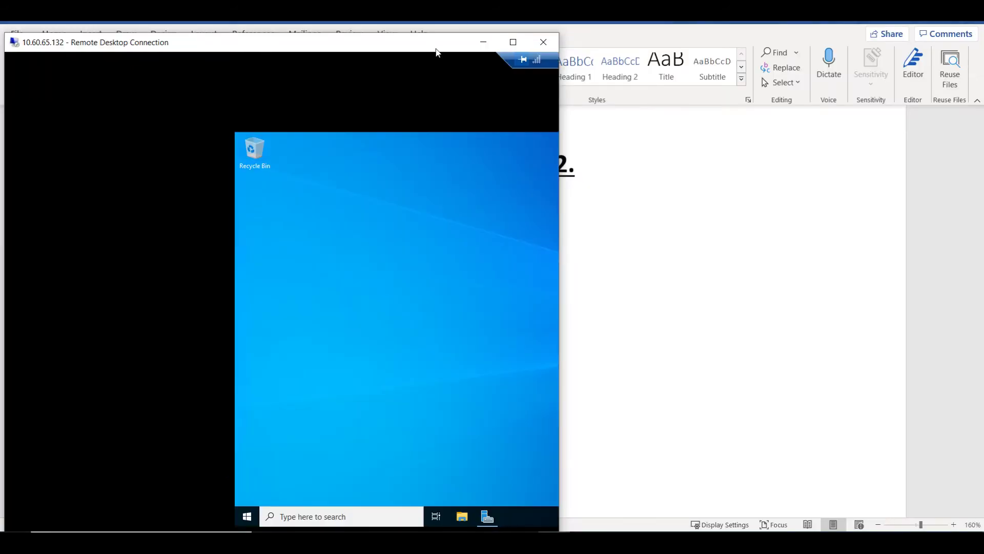
left_click_drag(434, 48, 463, 42)
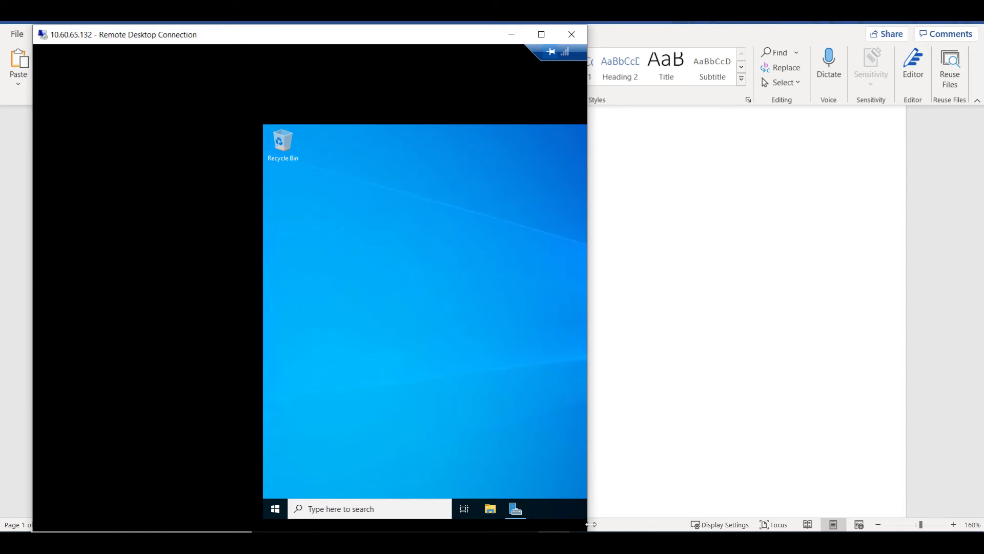
left_click(673, 504)
left_click(557, 541)
left_click_drag(590, 518, 907, 467)
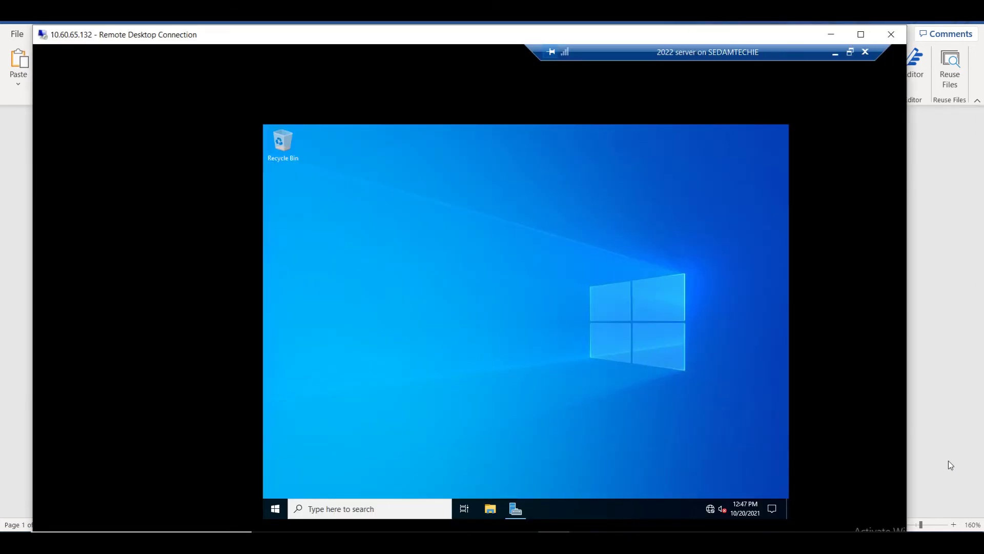
- Show the 2022 server virtual machine connection in a window, then return it and the remote session to full screen
left_click(849, 53)
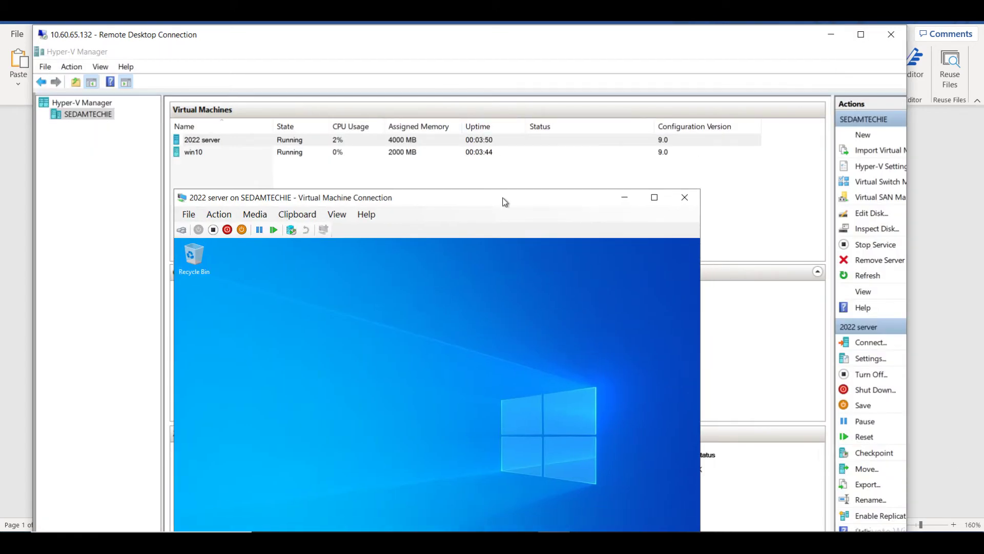
left_click_drag(503, 200, 442, 53)
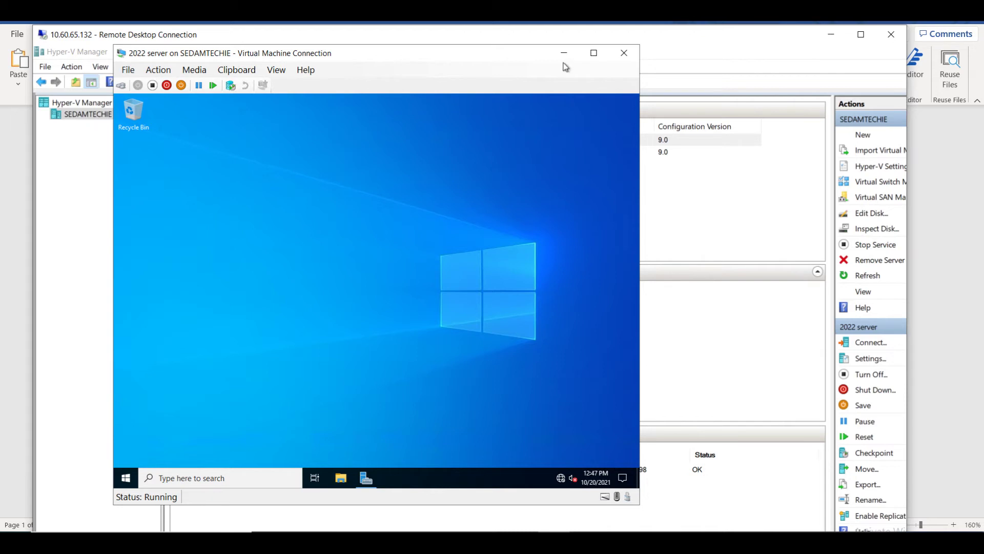
left_click(277, 70)
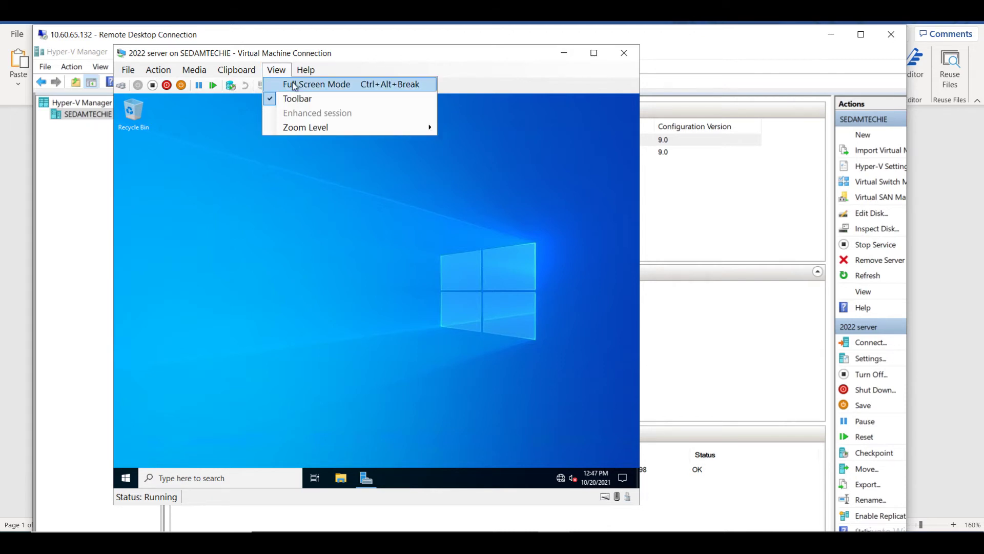
left_click(295, 84)
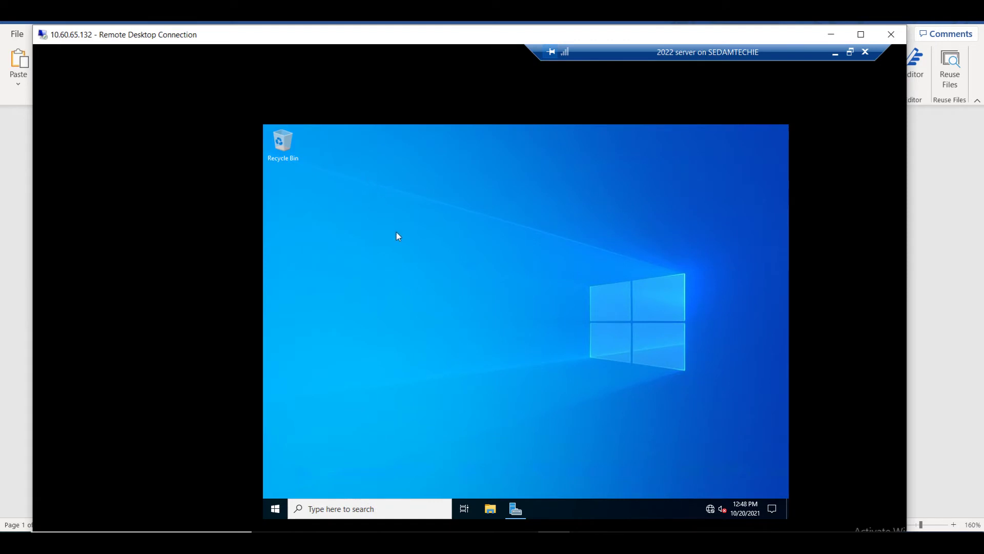
left_click(861, 34)
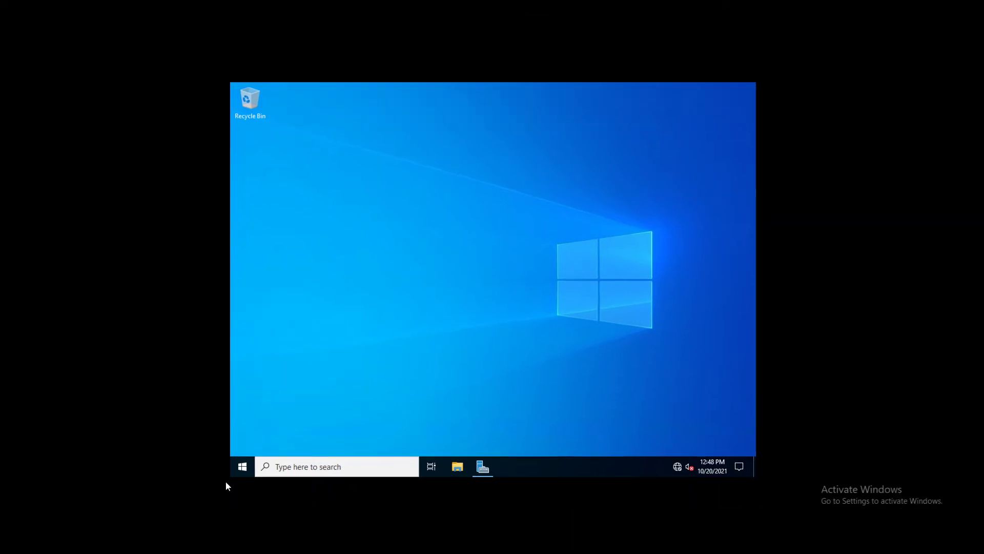
- Start the Add Roles and Features Wizard from Server Manager and proceed to server roles with edam as the destination server
left_click(480, 464)
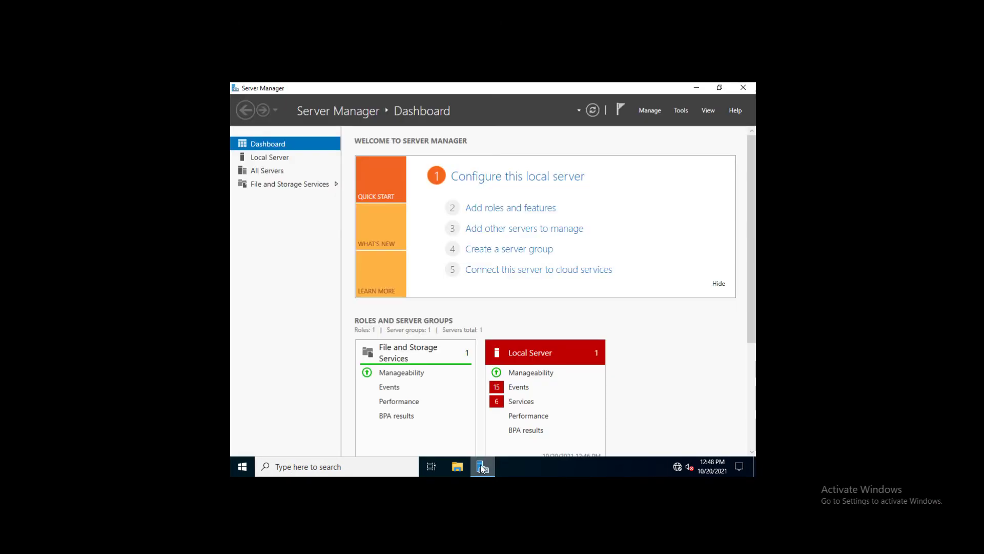
left_click(522, 215)
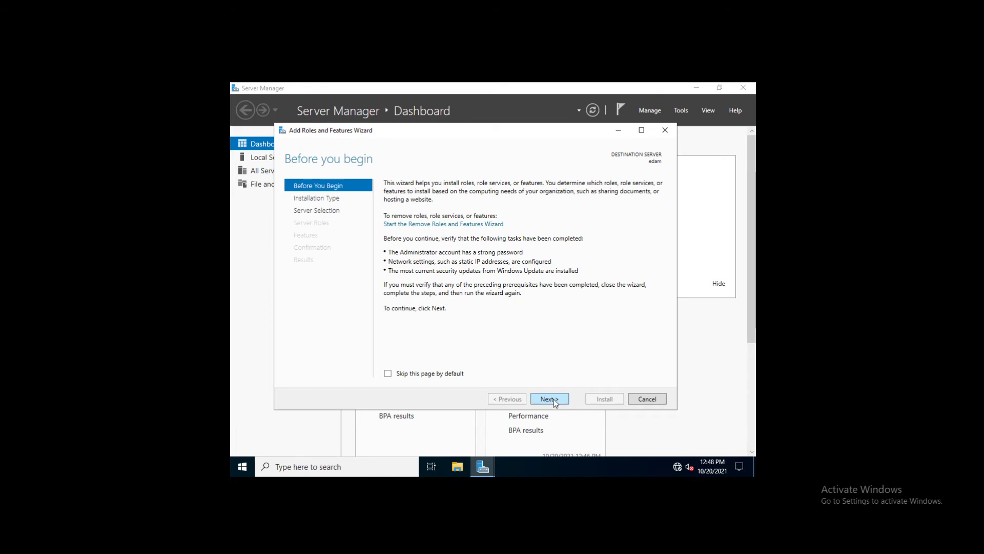
left_click(551, 399)
left_click(551, 399)
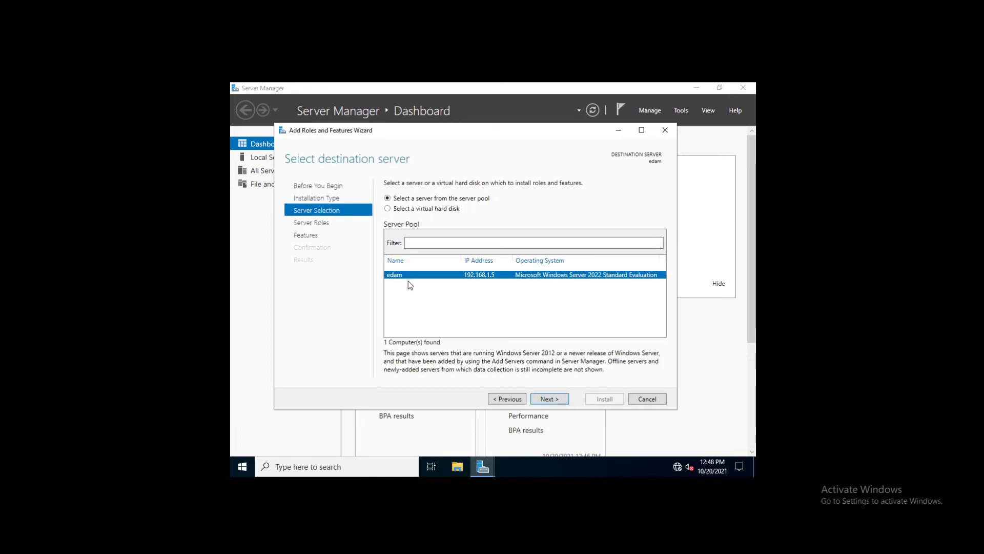
left_click(561, 403)
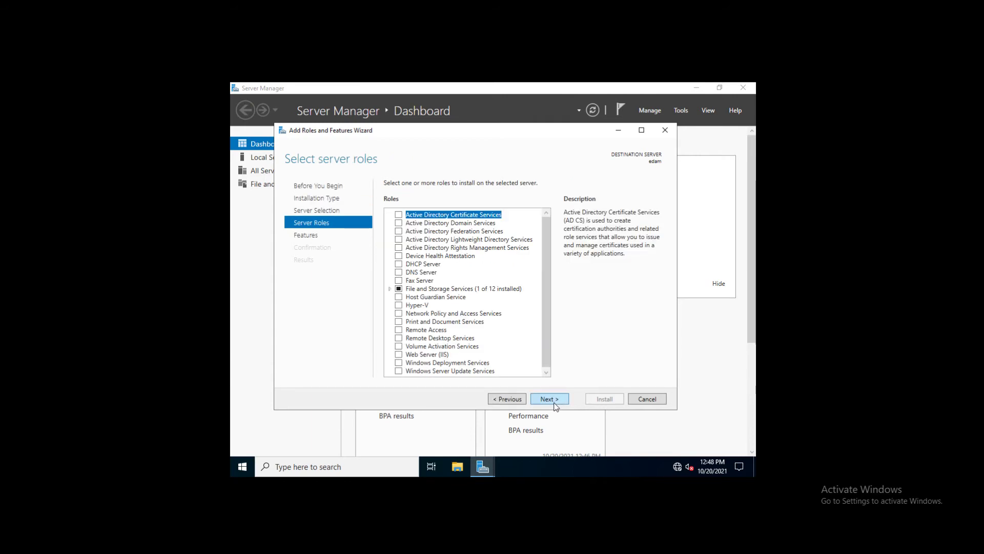
- Select the Active Directory Domain Services role with its required features and management tools, and advance to the AD DS page
left_click(399, 223)
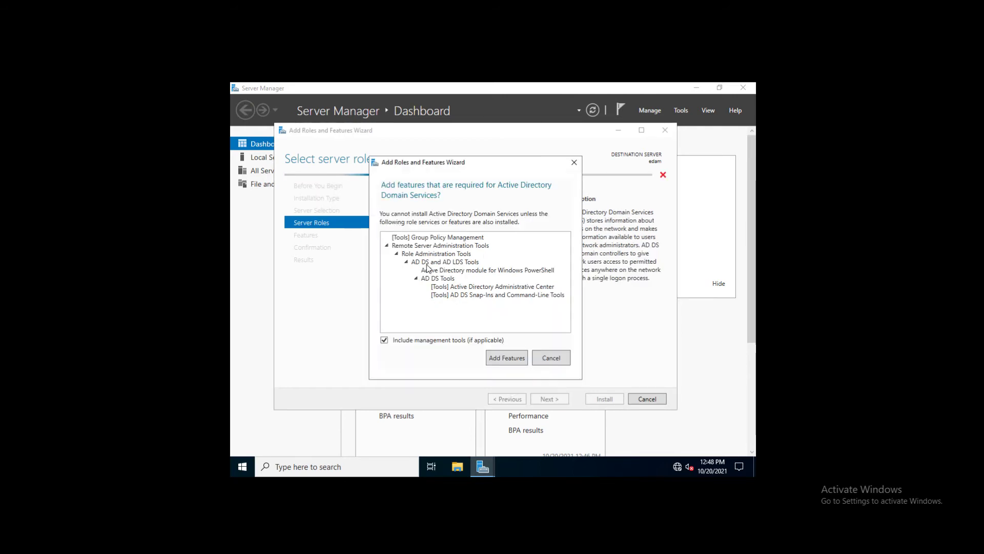
left_click(513, 359)
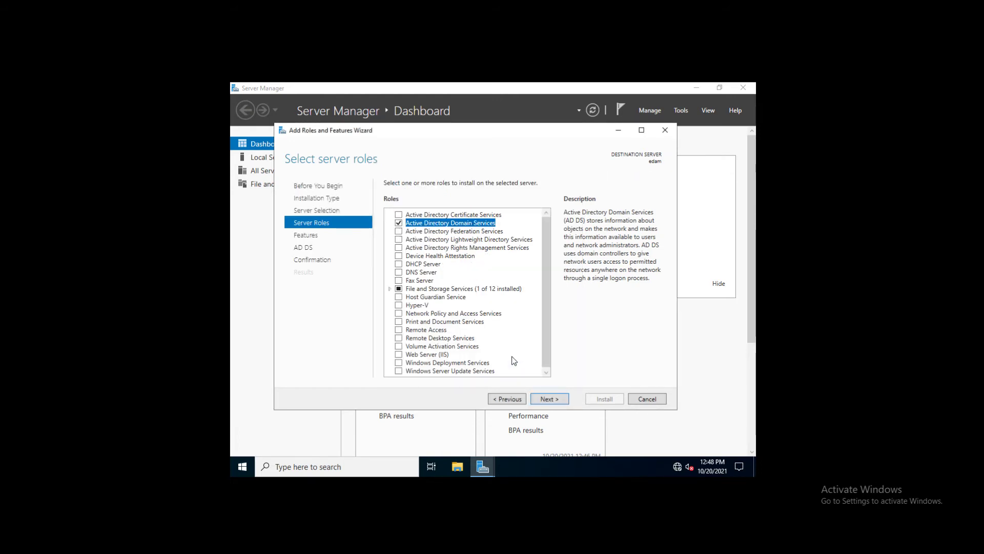
left_click(561, 406)
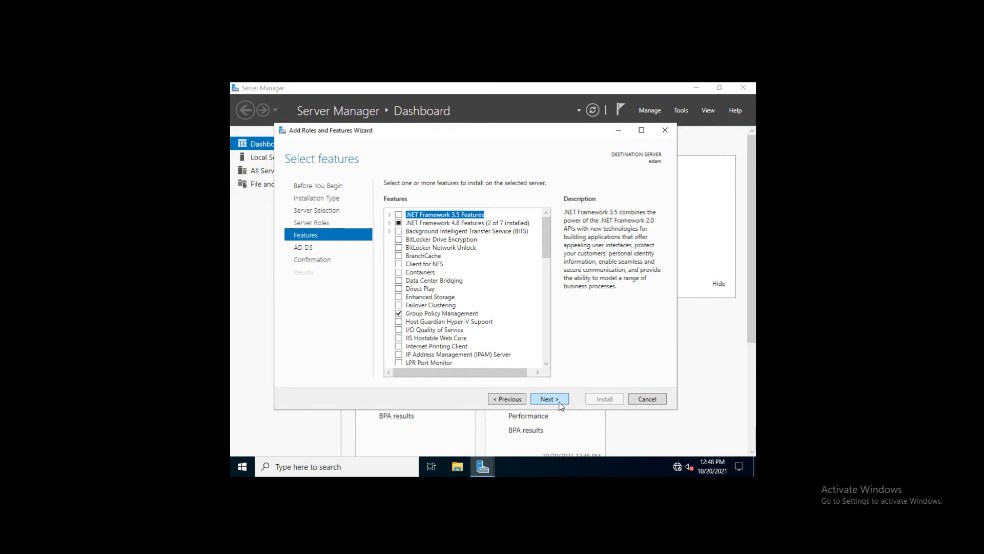
left_click(560, 405)
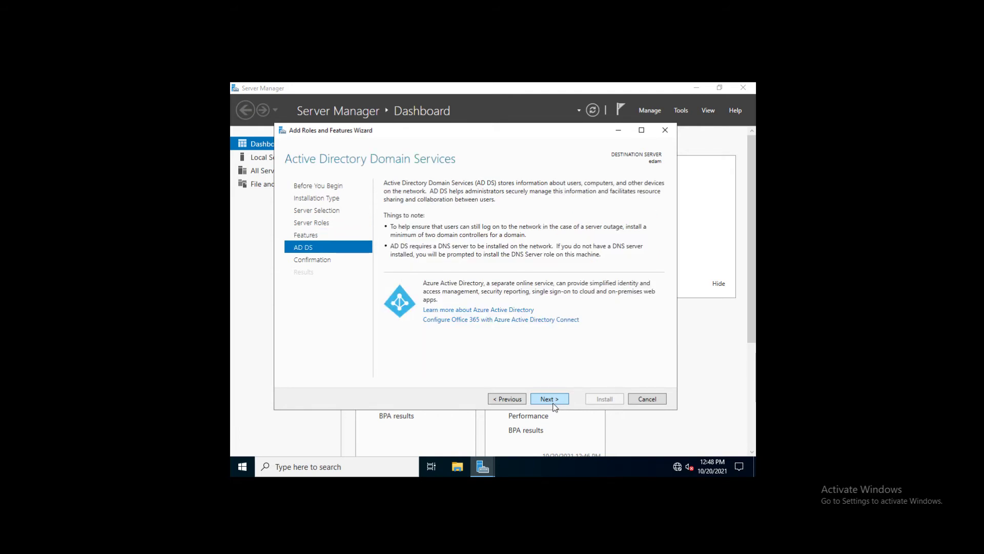
- Confirm the selections, install Active Directory Domain Services on edam, and close the Add Roles and Features Wizard once installation finishes
left_click(554, 405)
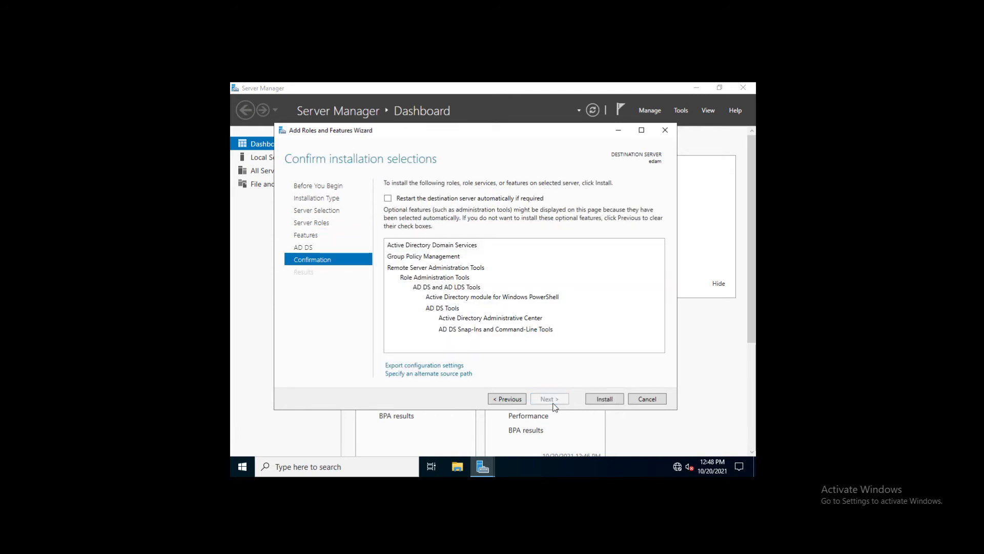
left_click(609, 399)
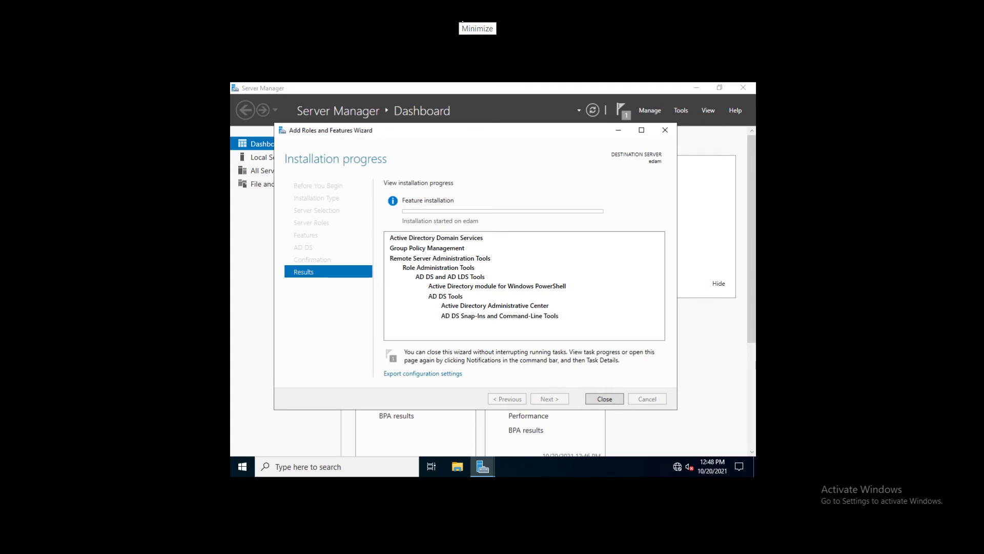
left_click(462, 22)
left_click(414, 260)
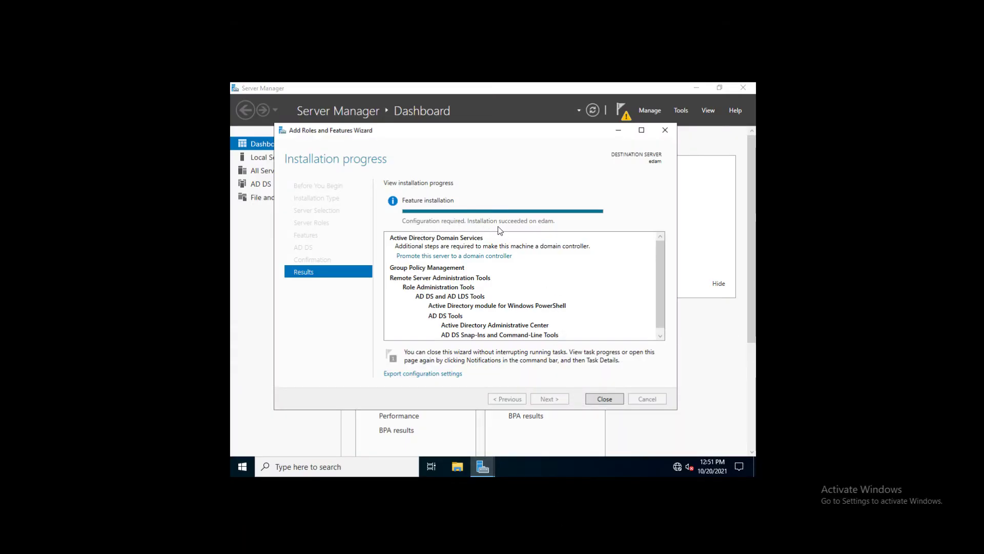
left_click(604, 399)
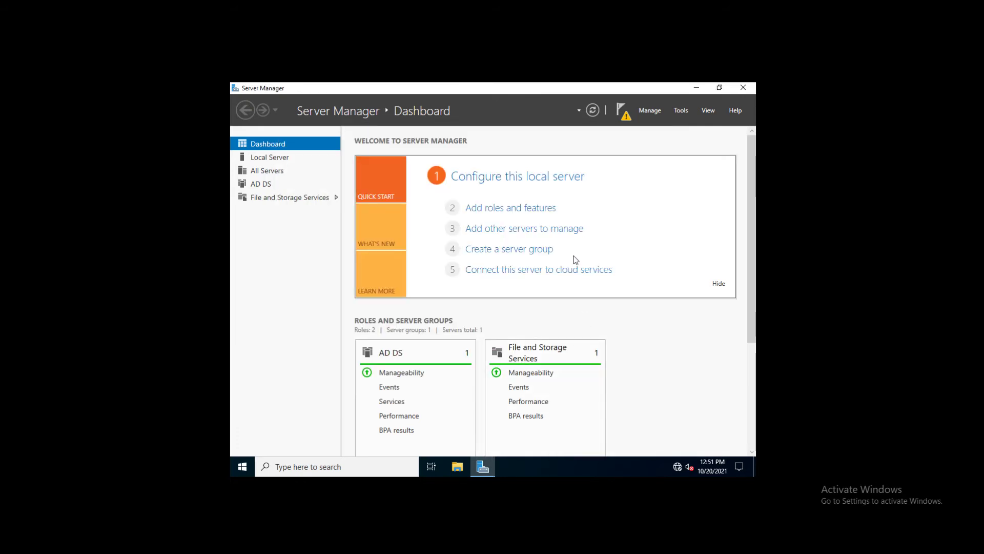
- Start promoting the server to a domain controller, add a new forest with root domain name sriedam.com, and proceed to the domain controller options
left_click(625, 116)
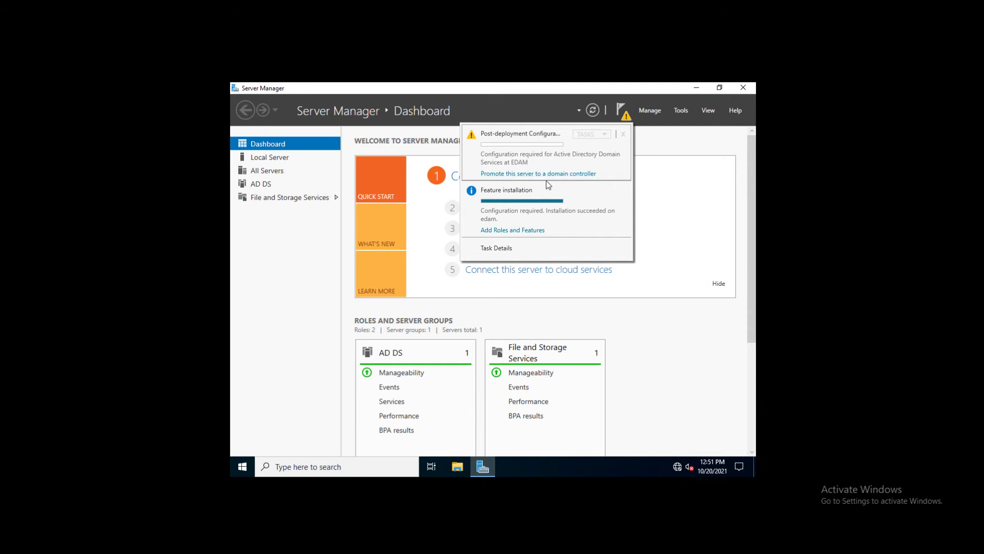
left_click(579, 174)
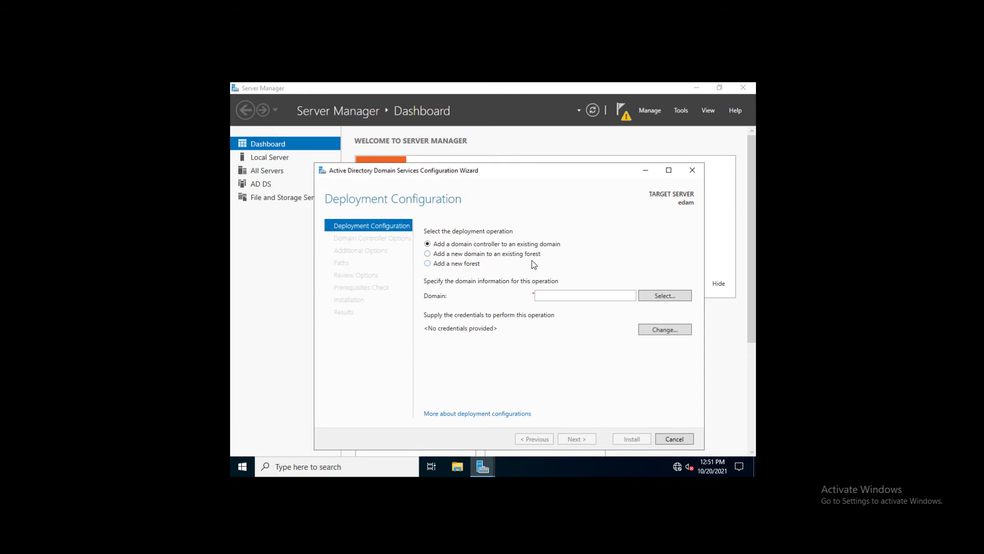
left_click(428, 265)
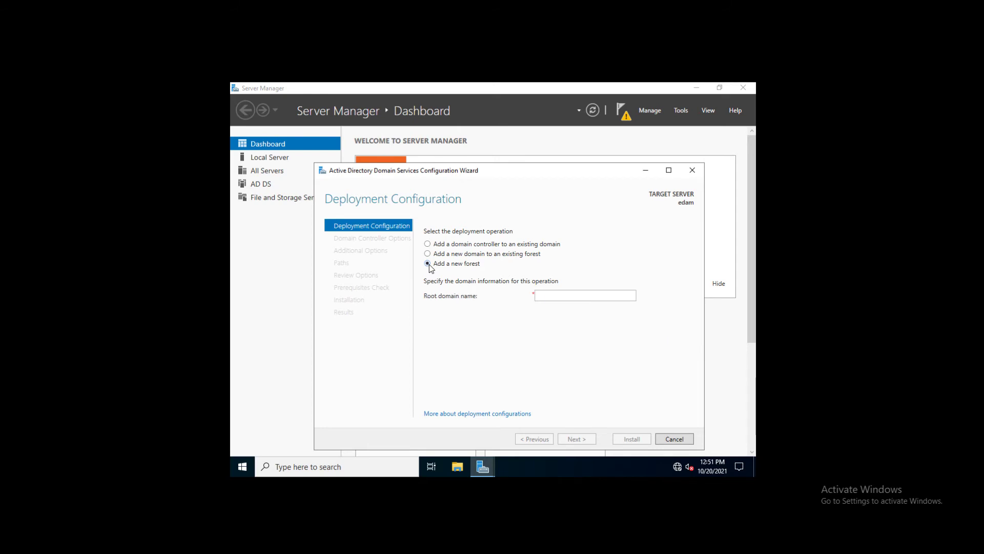
left_click(588, 295)
type("sriedam.com")
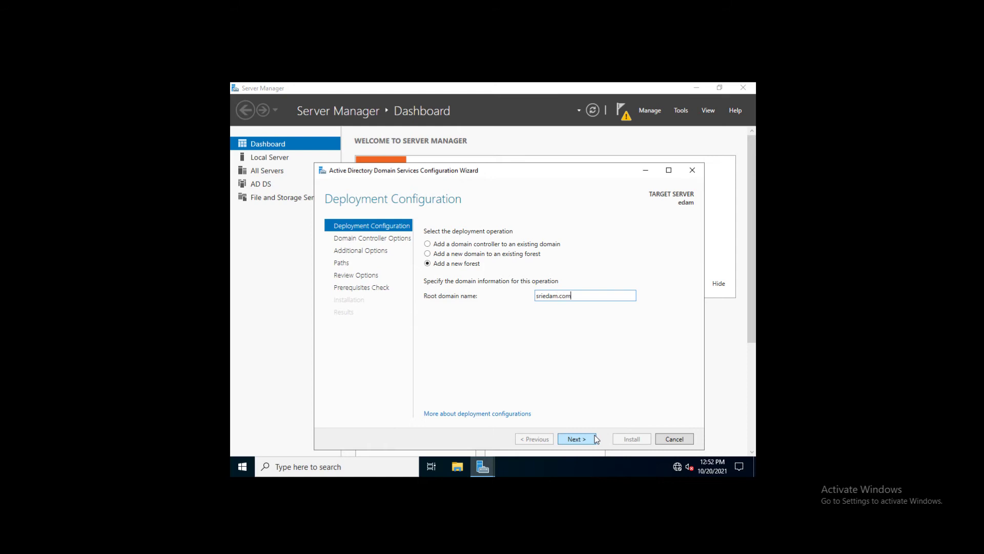
left_click(587, 439)
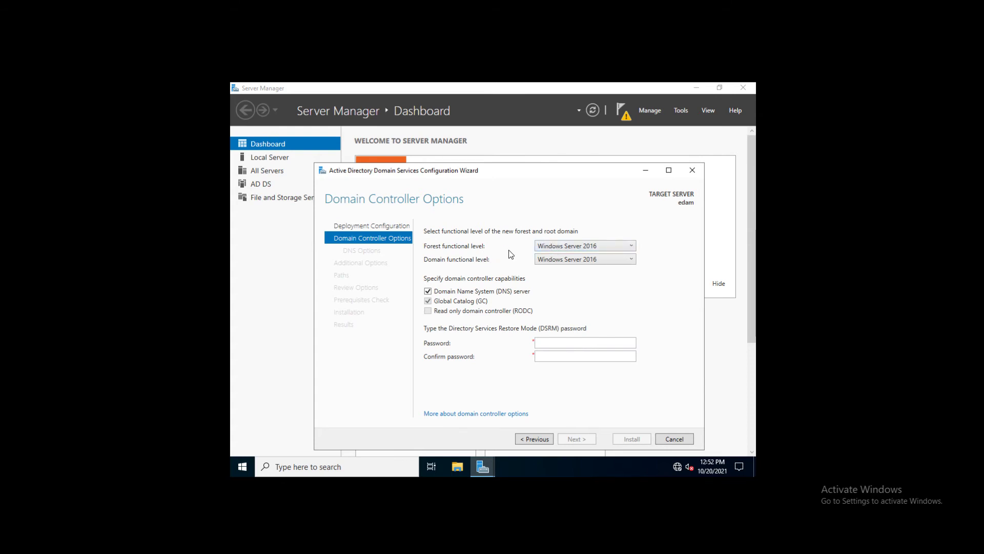
- Set both the forest functional level and the domain functional level to Windows Server 2012
left_click(571, 248)
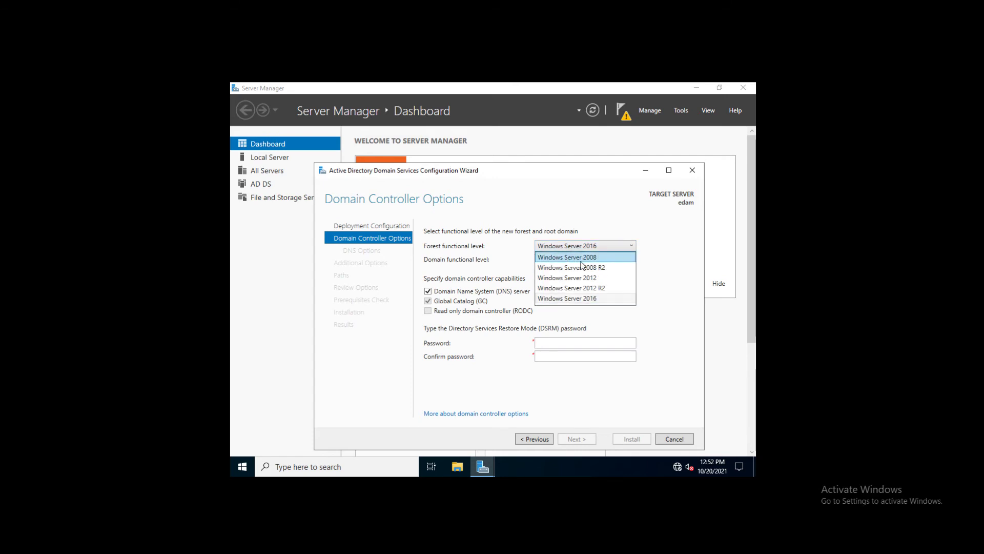
left_click(589, 278)
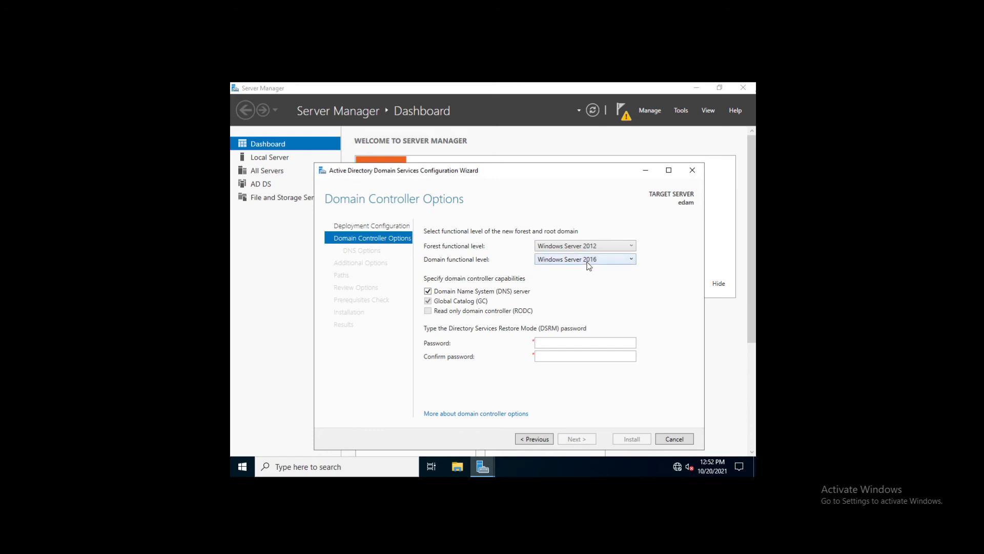
left_click(590, 260)
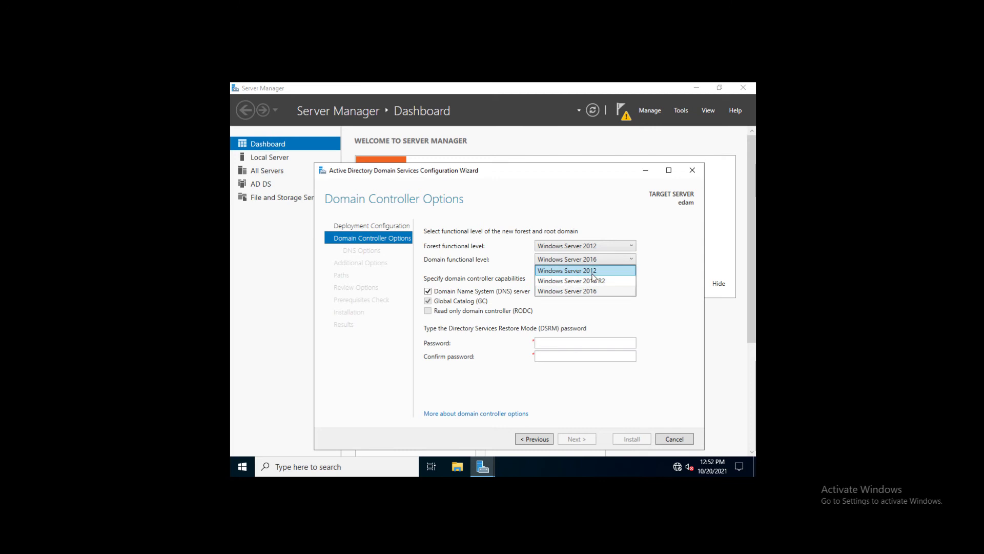
left_click(592, 274)
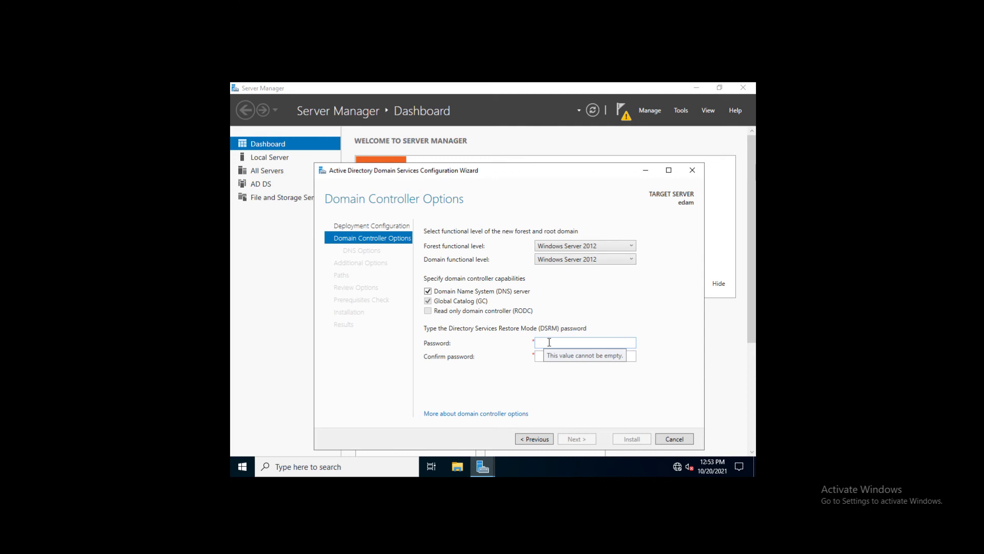
- Enter and confirm the Directory Services Restore Mode password, and advance to the DNS options
left_click(610, 342)
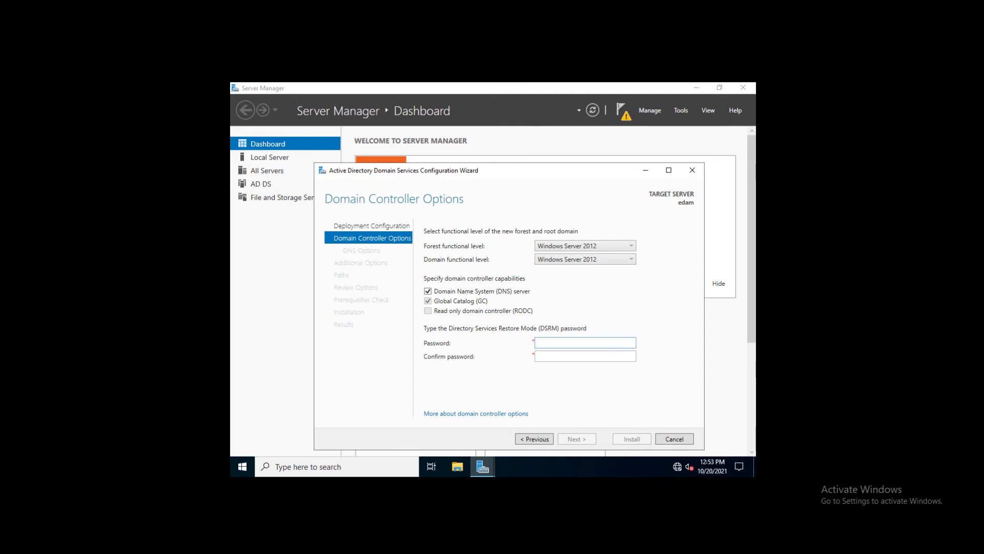
type("••••••••••••••••••")
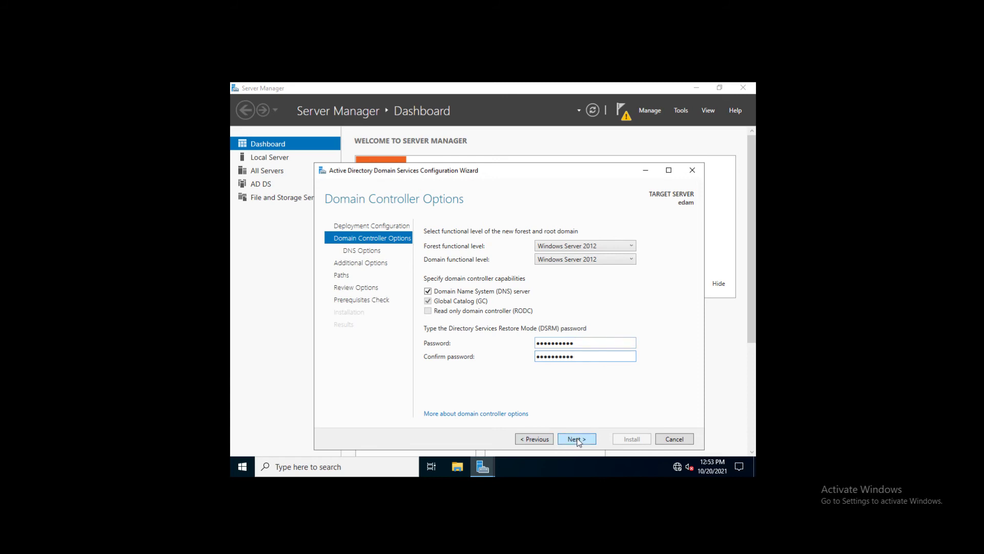
left_click(576, 440)
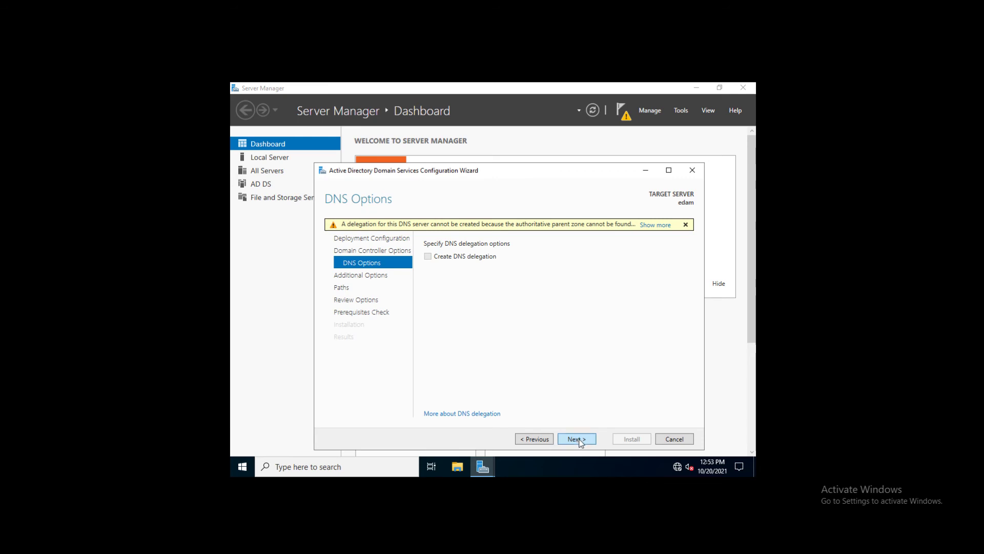
- Accept the default DNS options, NetBIOS name and folder paths, and run the domain controller installation after the prerequisites check
left_click(580, 443)
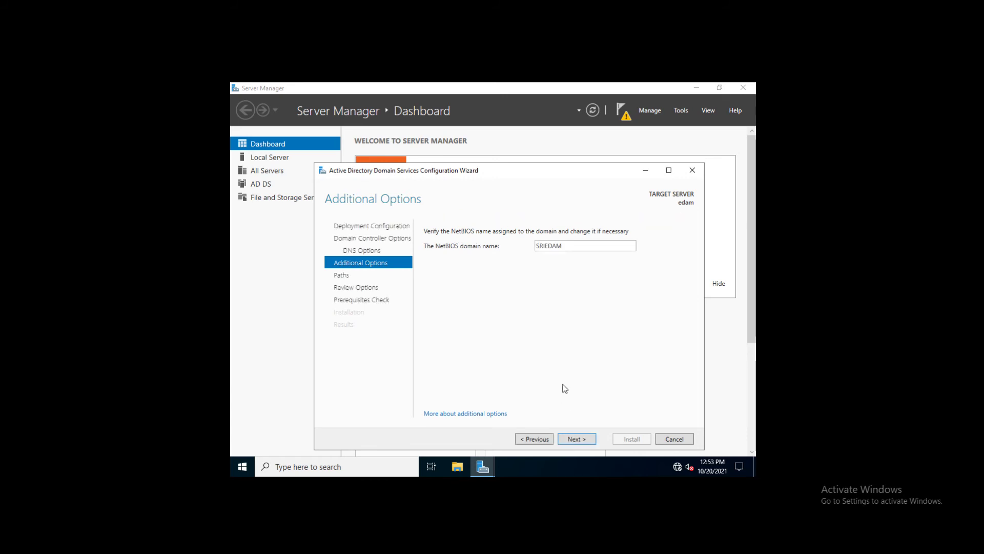
left_click(581, 439)
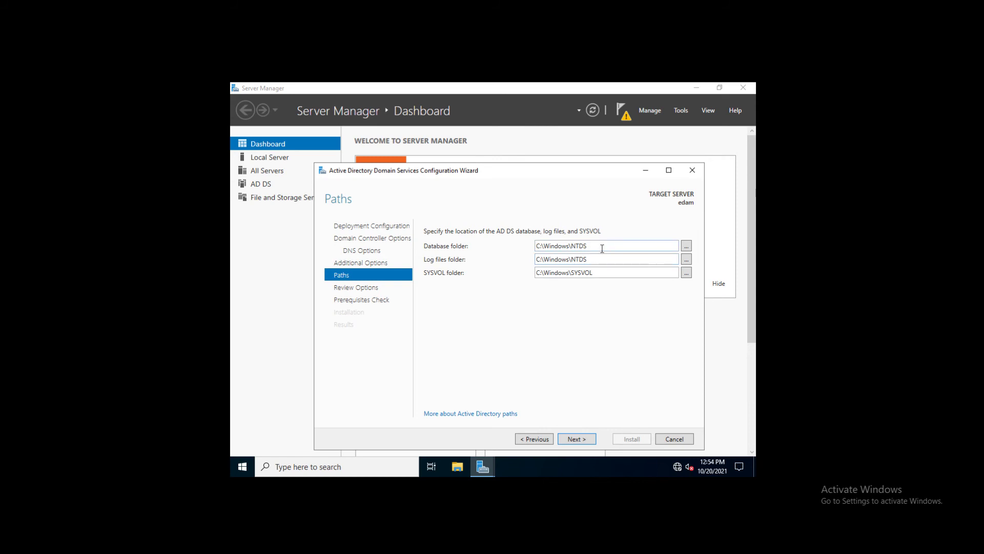
left_click(584, 440)
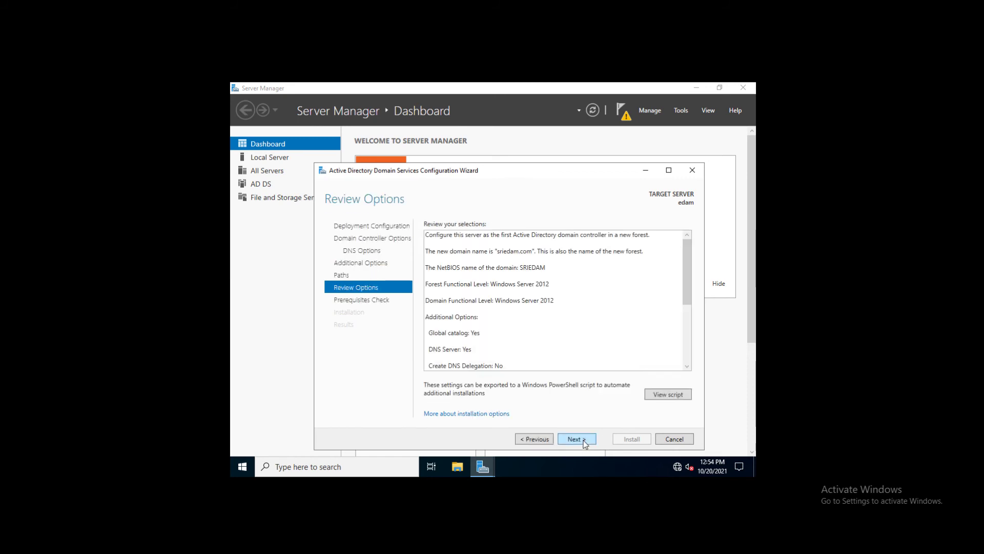
left_click(584, 441)
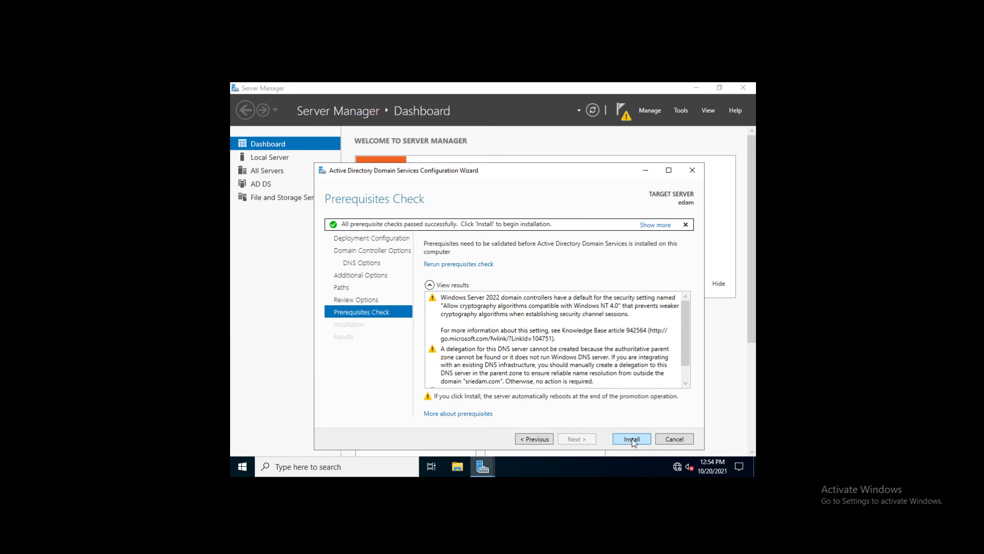
left_click(632, 439)
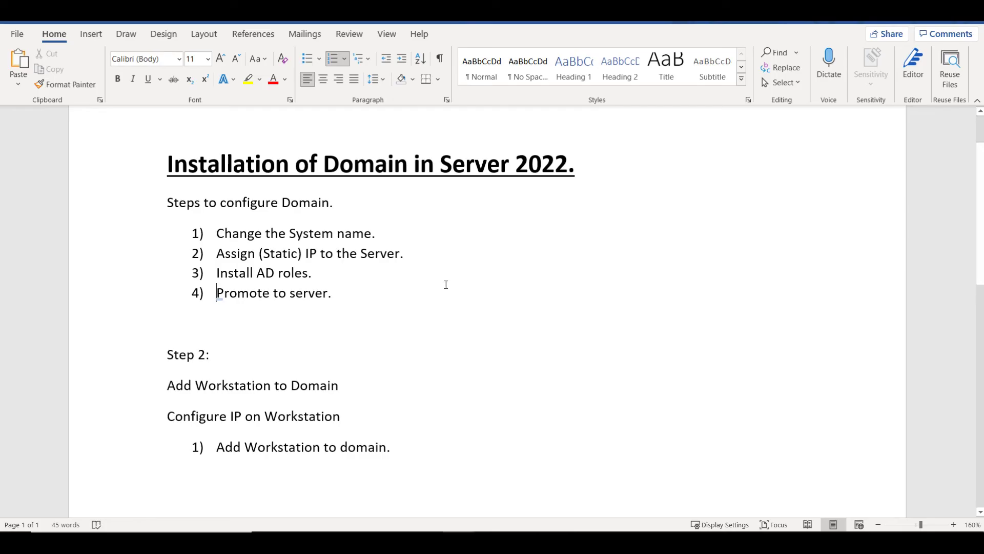
key("End")
key("Up")
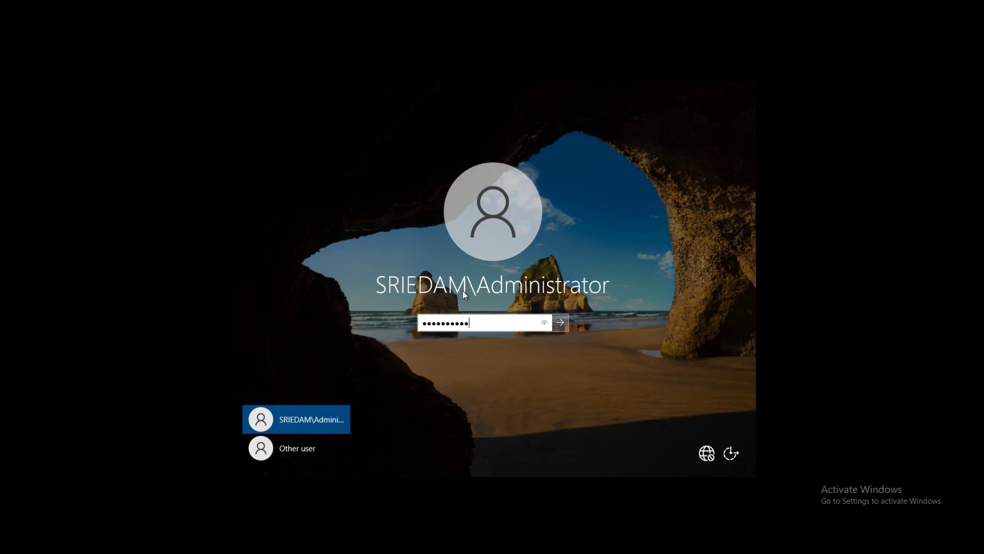
- Sign in to the SRIEDAM Administrator account with its password, wait for Server Manager to respond, and show the Local Server properties
left_click(560, 323)
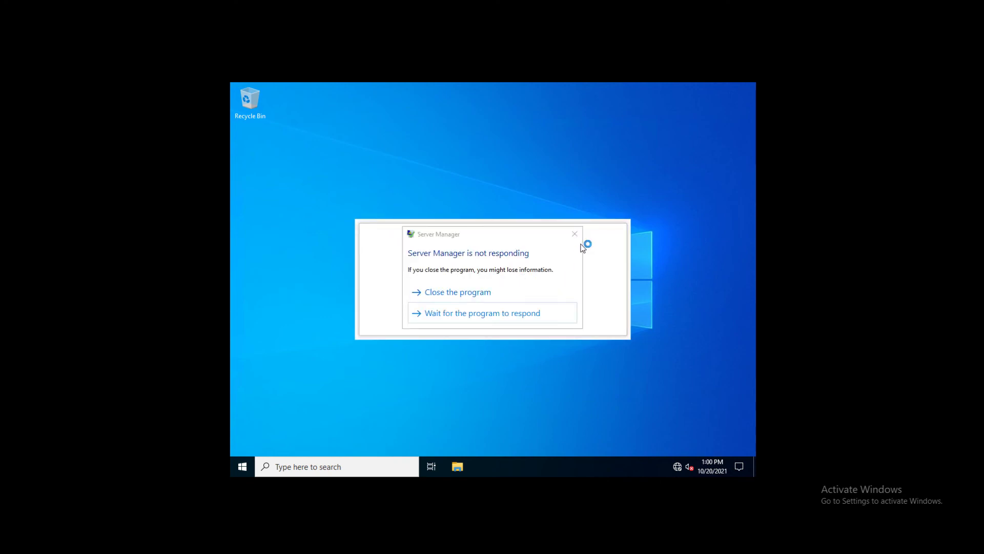
left_click(472, 314)
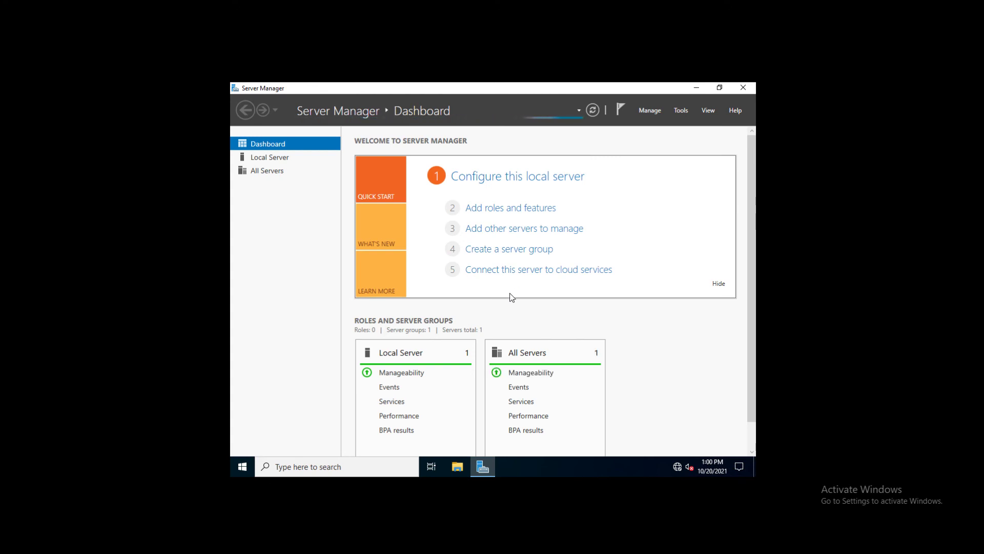
left_click(280, 162)
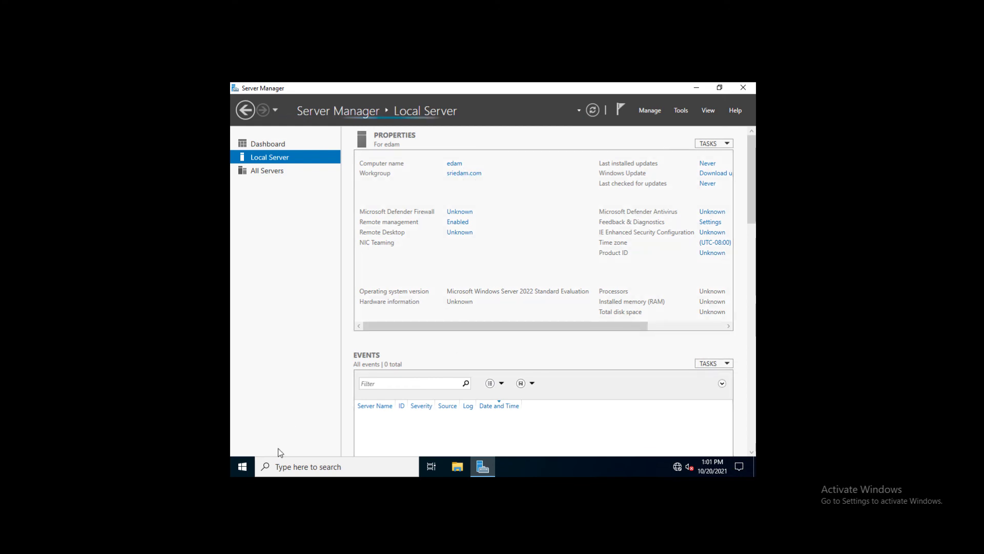
- Open Active Directory Users and Computers from the Windows administrative tools and view the Users container of the sriedam.com domain
left_click(244, 467)
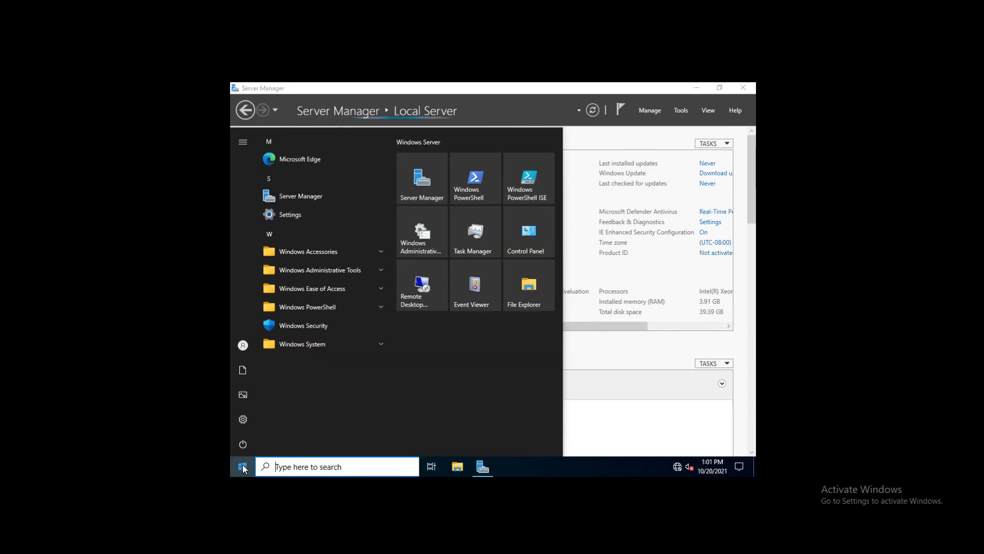
left_click(358, 275)
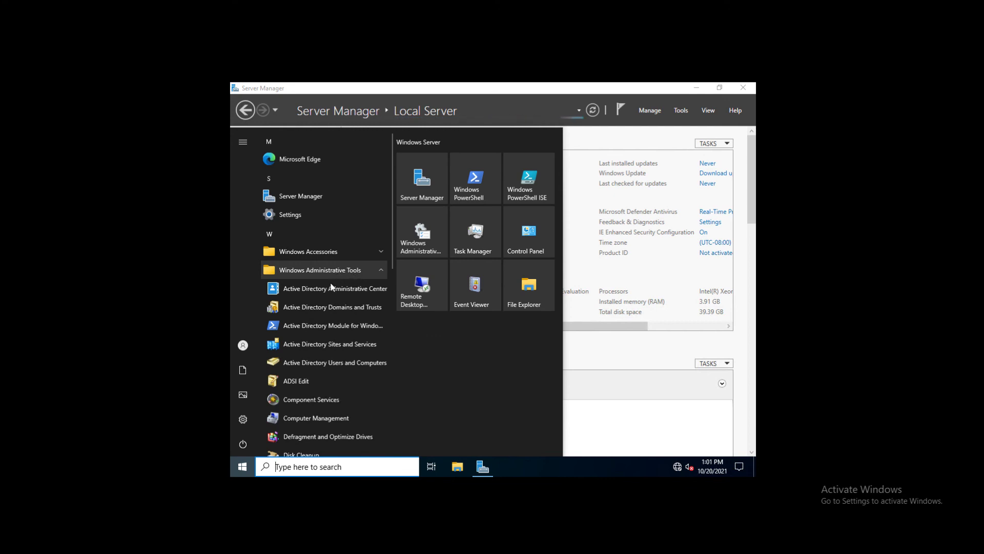
left_click(321, 365)
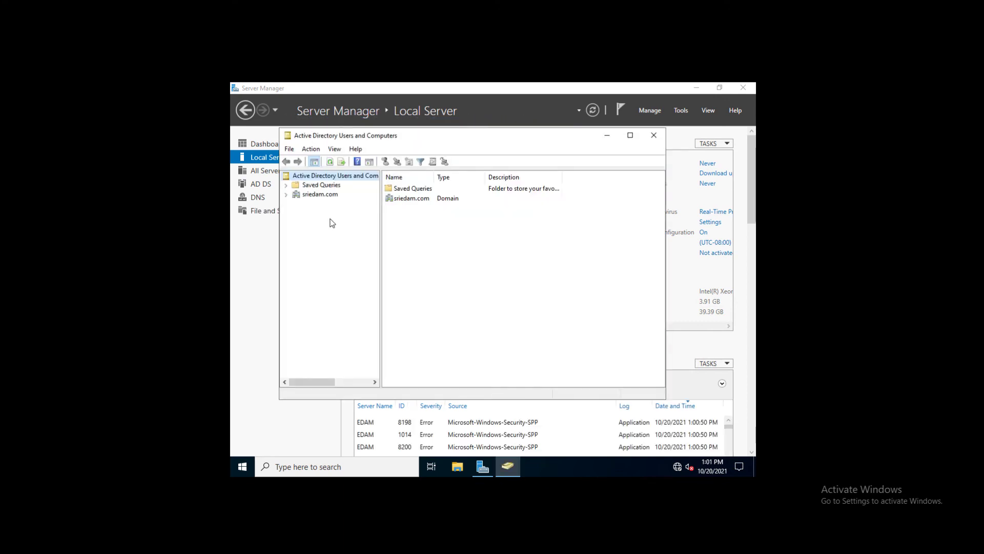
left_click(315, 194)
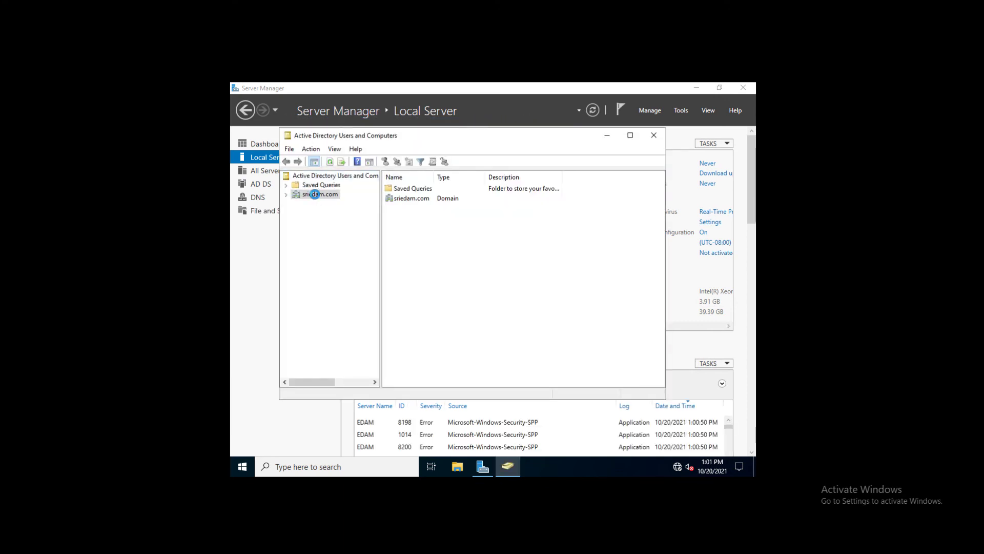
left_click(285, 194)
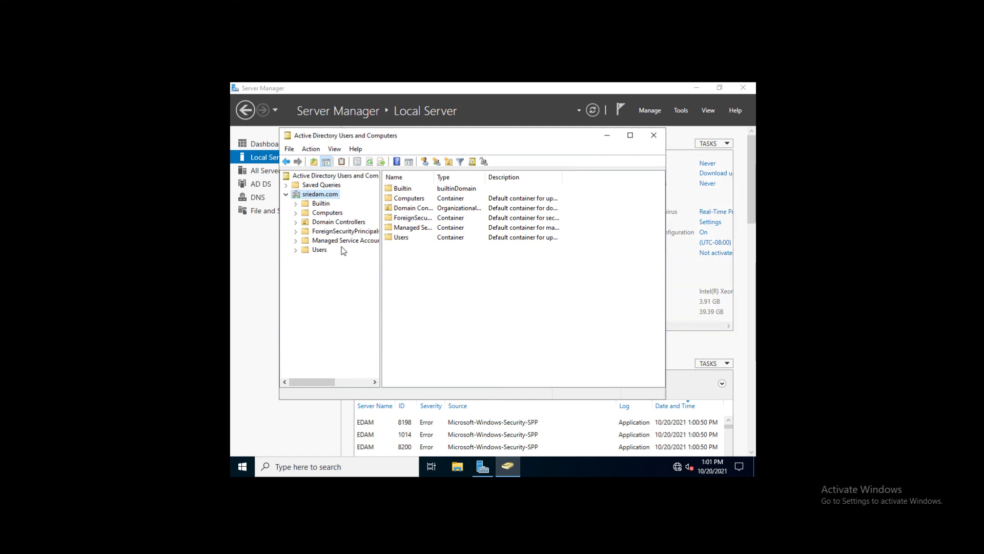
left_click(320, 250)
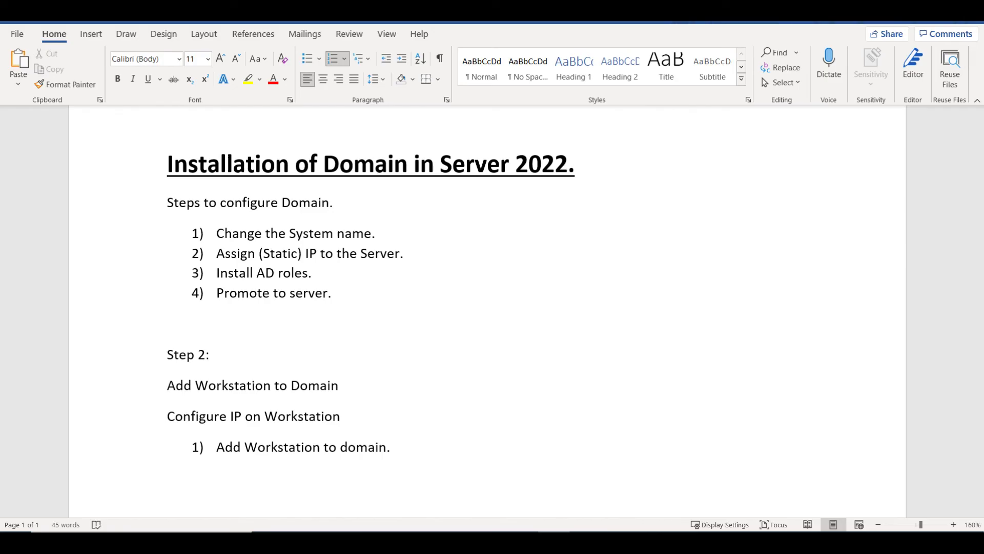
left_click(425, 294)
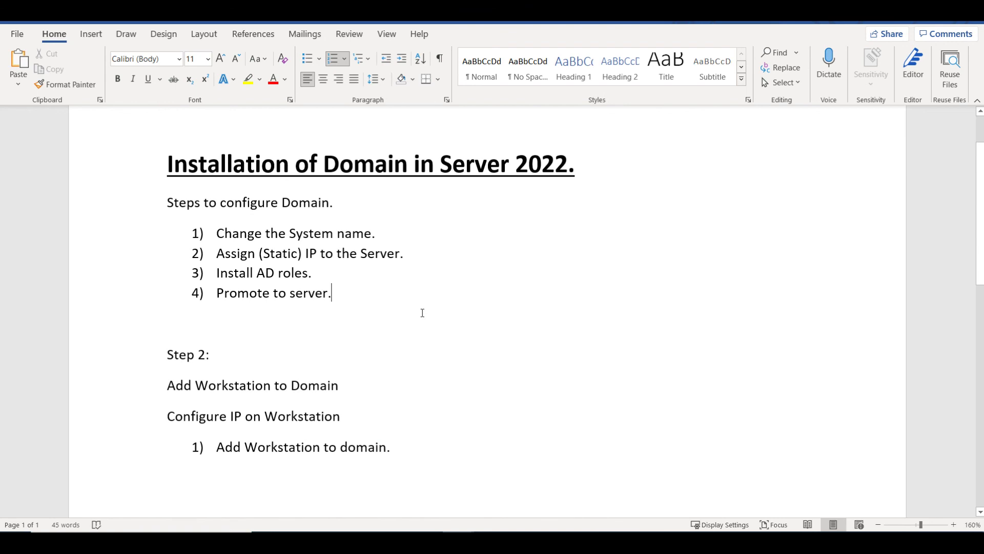